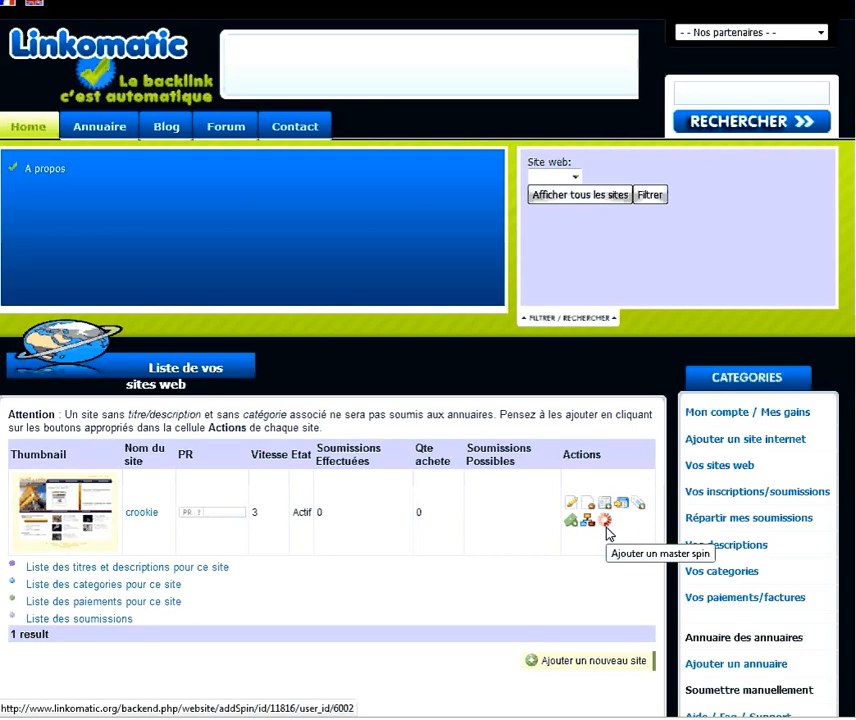
Start a new master spin for the crookie website and enter the title "référencement automatique"
{"action": "left_click", "coordinate": [606, 522]}
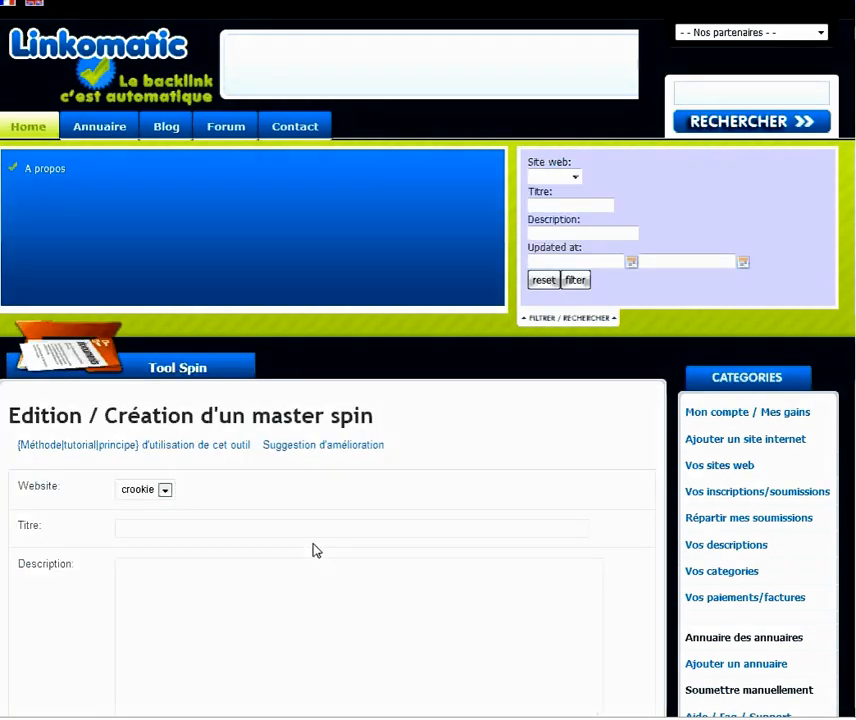
{"action": "scroll", "coordinate": [310, 588], "scroll_direction": "down", "scroll_amount": 2}
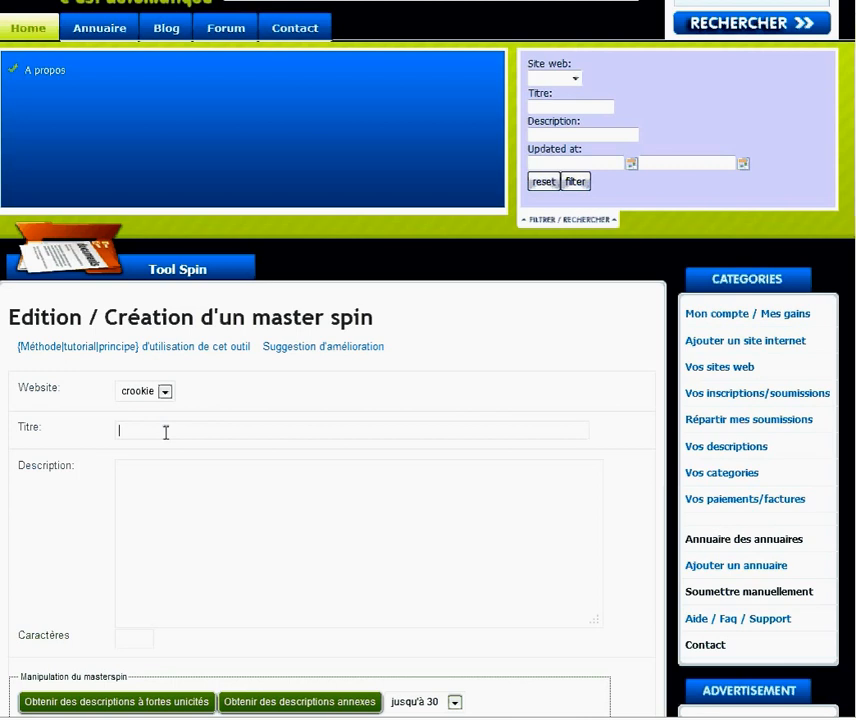
{"action": "type", "text": "réfé"}
{"action": "key", "text": "Tab"}
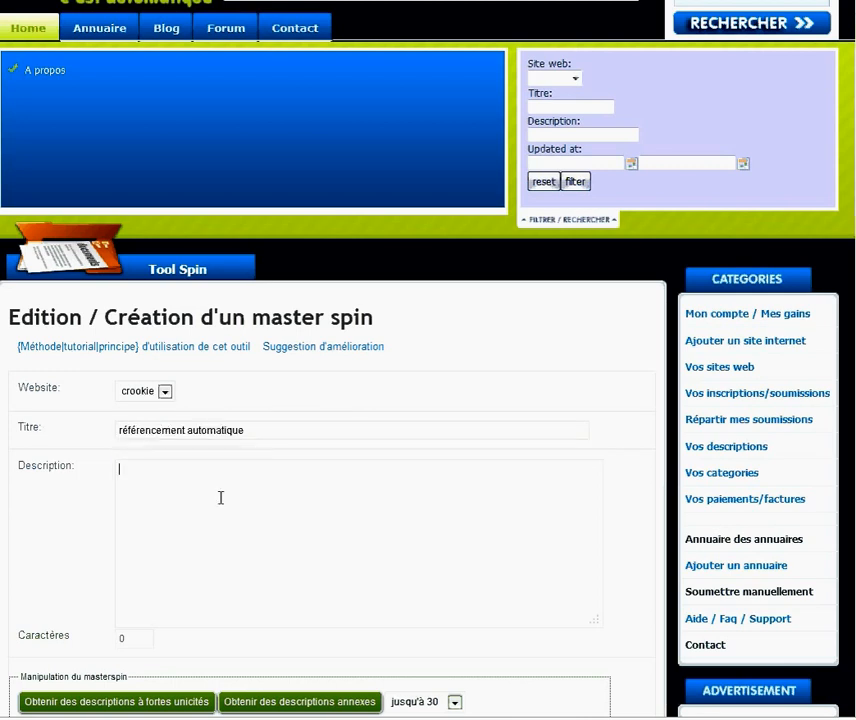
Fill in the description with the paragraph beginning "L'annuaire généraliste, dédié au référencement de sites internet sur la toile" and ending "principaux moteurs de recherche."
{"action": "scroll", "coordinate": [250, 495], "scroll_direction": "down", "scroll_amount": 1}
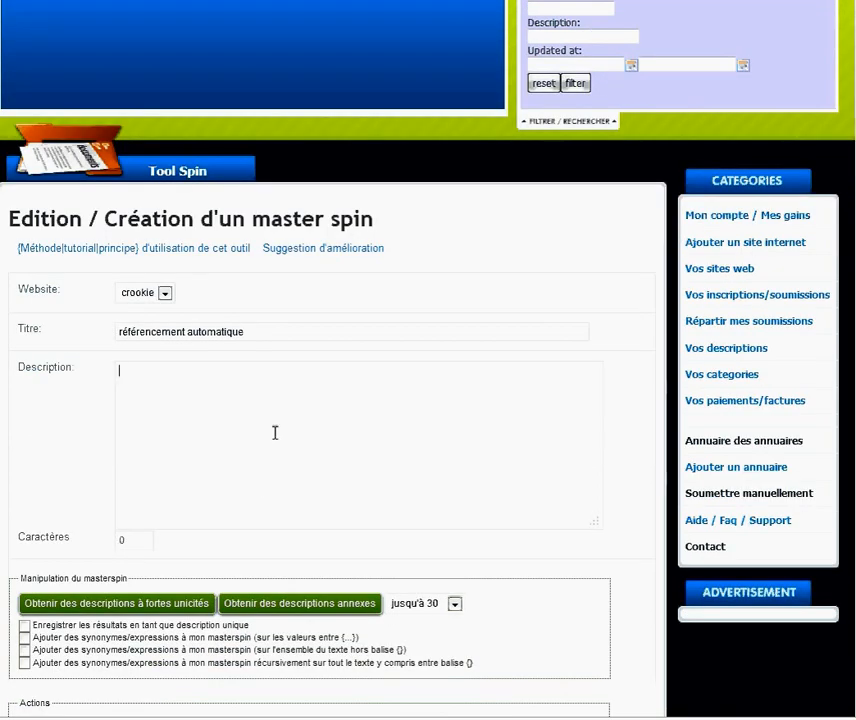
{"action": "scroll", "coordinate": [280, 400], "scroll_direction": "down", "scroll_amount": 1}
{"action": "type", "text": "L'annuaire généraliste, dédié au référencement de sites internet sur la toile, va résoudre vos difficultés de visibilité. Plusieurs liens en dur, url rewriting, de nombreuses catégories intéressantes pour les internautes, vont contribuer à booster votre site internet vers les principaux moteurs de recherche. Utile, performant et efficace, cet annuaire généraliste va multiplier vos visites et augmenter votre positionnement. Non seulement présent sur la toile, vous serez surtout en tête des résultats des principaux moteurs de recherche."}
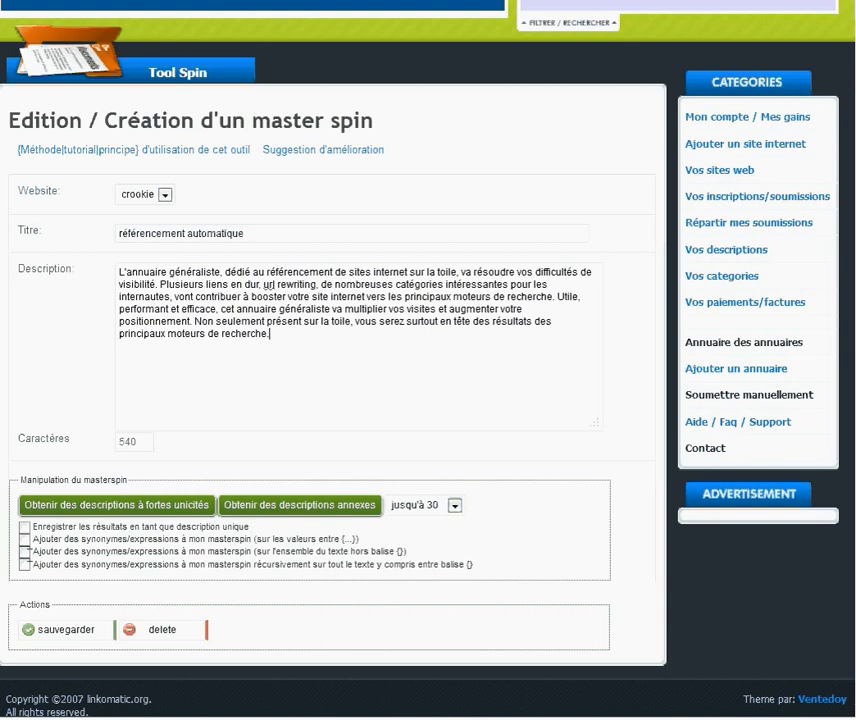
{"action": "scroll", "coordinate": [222, 431], "scroll_direction": "up", "scroll_amount": 2}
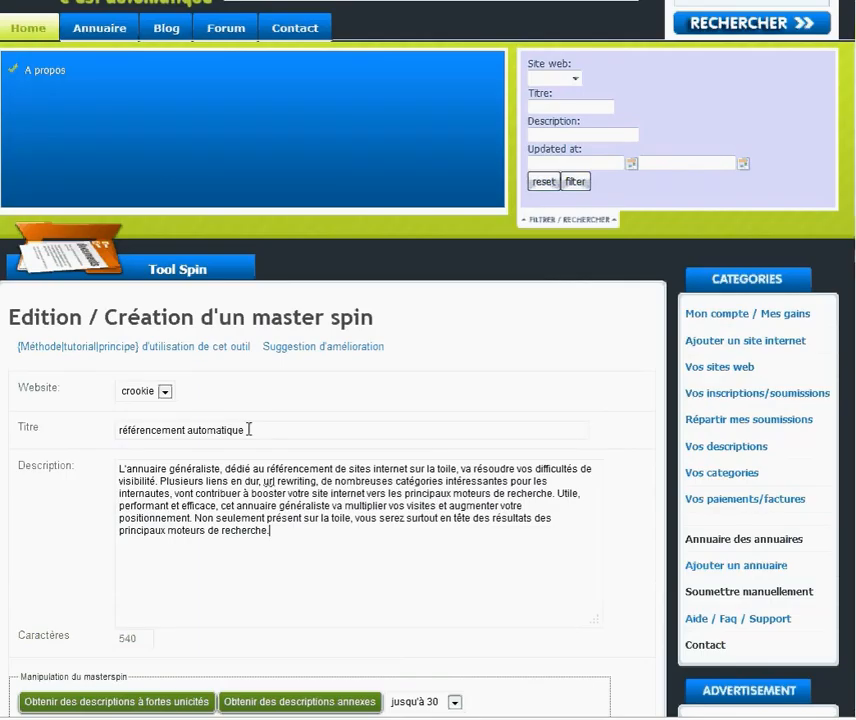
Enable adding synonyms to all text outside {} tags and generate the descriptions with high uniqueness
{"action": "scroll", "coordinate": [188, 440], "scroll_direction": "down", "scroll_amount": 2}
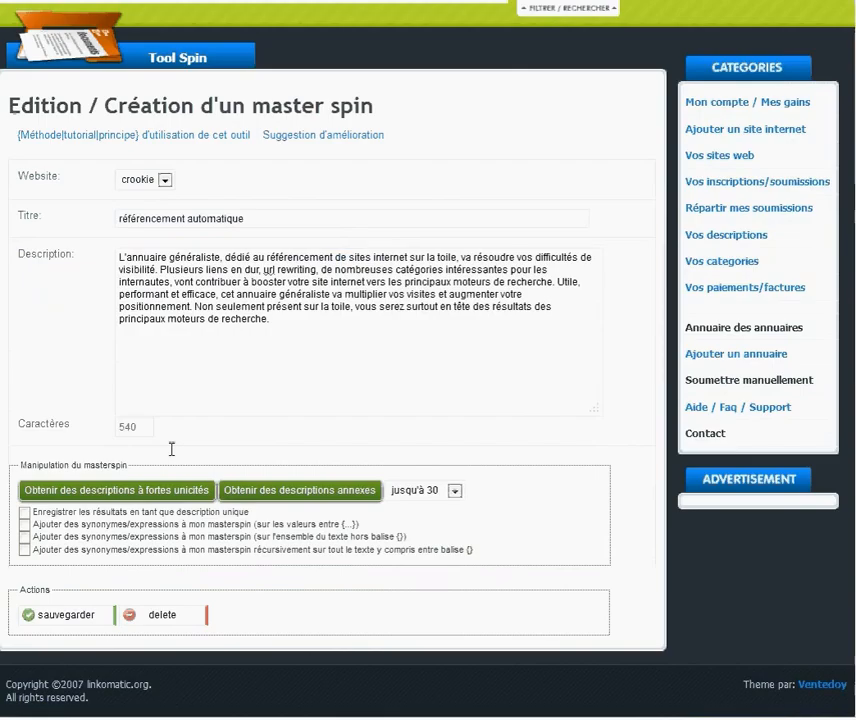
{"action": "left_click", "coordinate": [24, 536]}
{"action": "left_click_drag", "start_coordinate": [35, 536], "coordinate": [406, 537]}
{"action": "left_click", "coordinate": [392, 350]}
{"action": "left_click", "coordinate": [167, 491]}
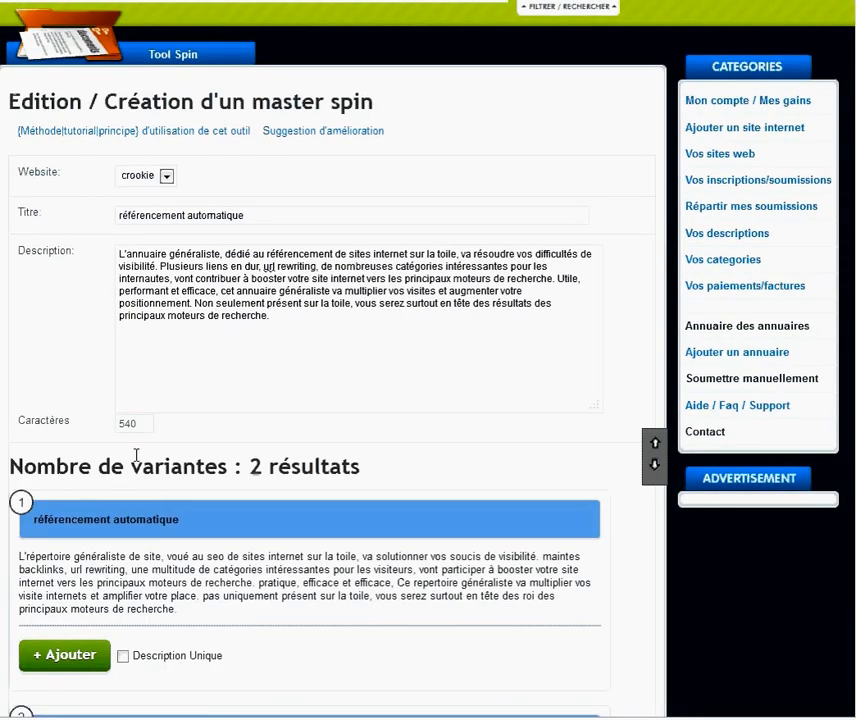
Use the generated synonym text as the new masterspin and enlarge the description box to fit it
{"action": "scroll", "coordinate": [160, 400], "scroll_direction": "down", "scroll_amount": 3}
{"action": "scroll", "coordinate": [189, 301], "scroll_direction": "down", "scroll_amount": 4}
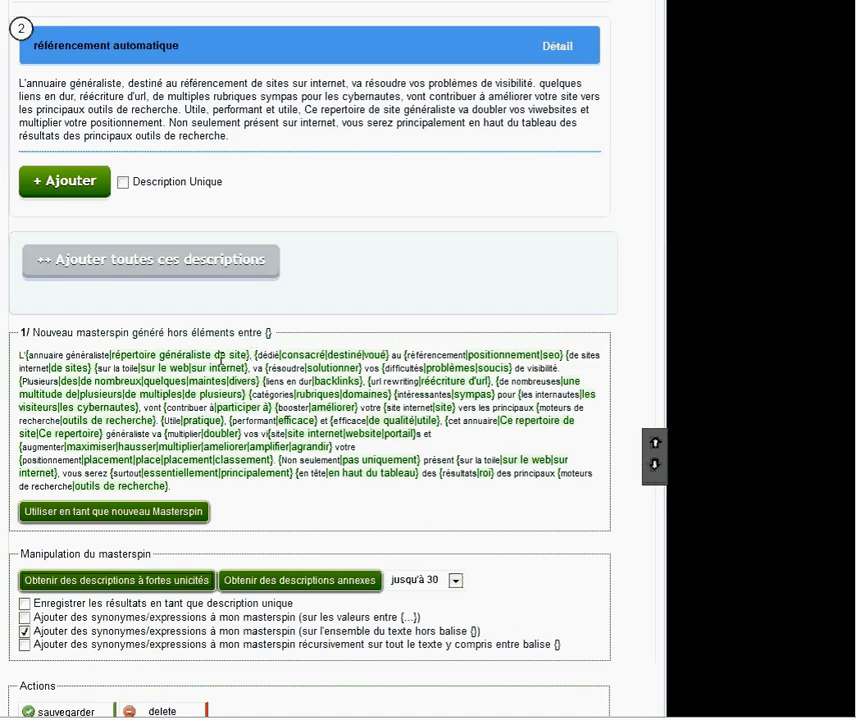
{"action": "left_click_drag", "start_coordinate": [28, 355], "coordinate": [64, 368]}
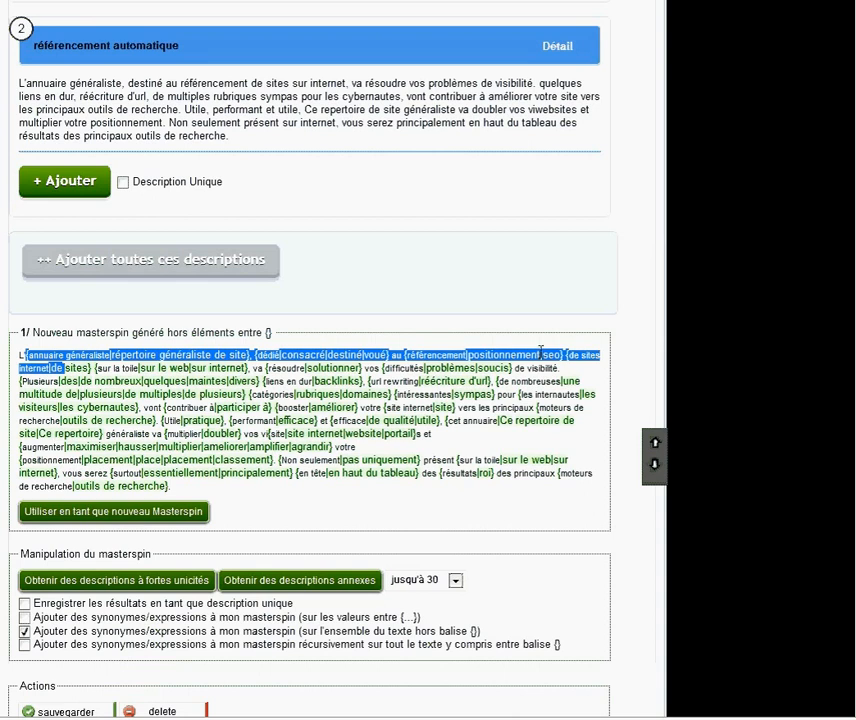
{"action": "left_click", "coordinate": [609, 374]}
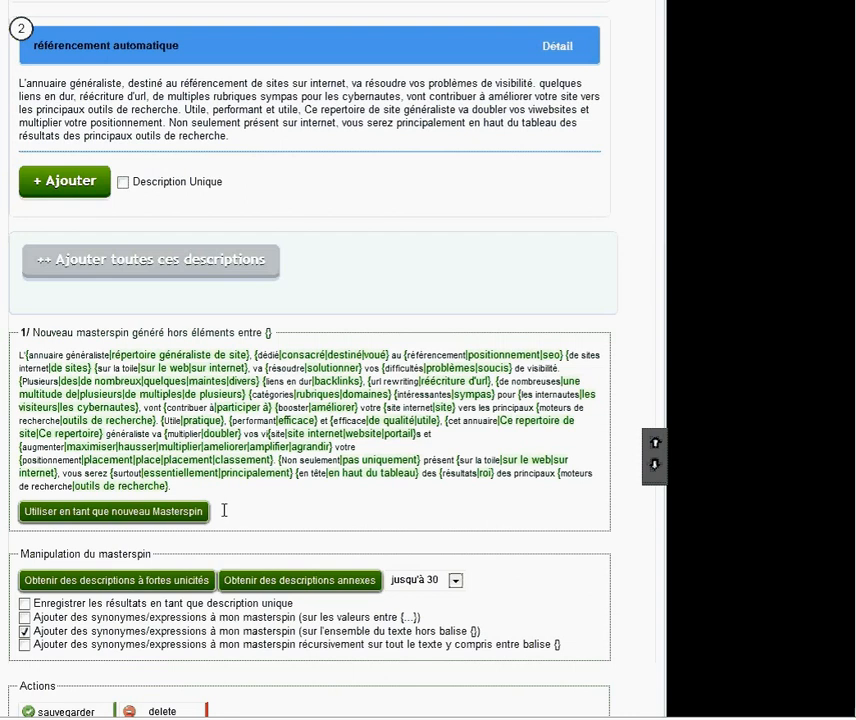
{"action": "scroll", "coordinate": [289, 506], "scroll_direction": "up", "scroll_amount": 8}
{"action": "scroll", "coordinate": [289, 506], "scroll_direction": "down", "scroll_amount": 6}
{"action": "scroll", "coordinate": [291, 505], "scroll_direction": "down", "scroll_amount": 2}
{"action": "scroll", "coordinate": [327, 483], "scroll_direction": "up", "scroll_amount": 5}
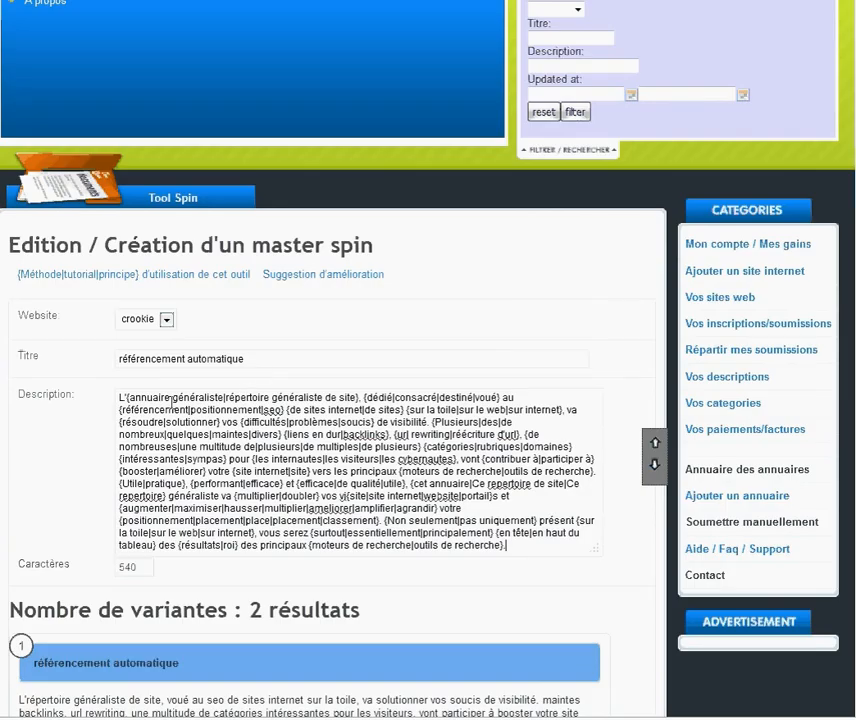
{"action": "left_click_drag", "start_coordinate": [595, 549], "coordinate": [648, 646]}
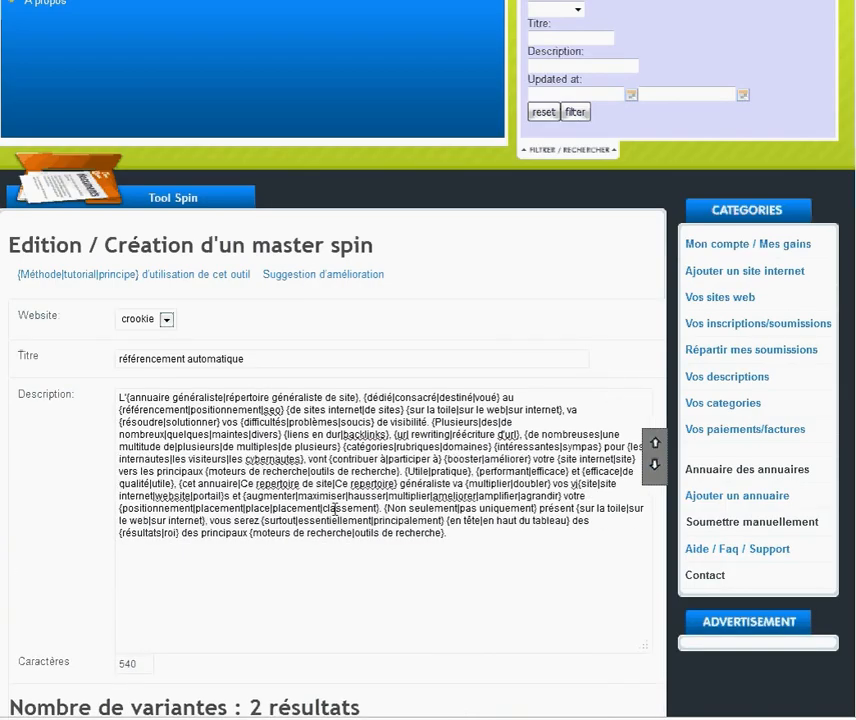
In the description, move the first opening brace before "L'annuaire" and insert " le" before "répertoire généraliste de site"
{"action": "key", "text": "BackSpace"}
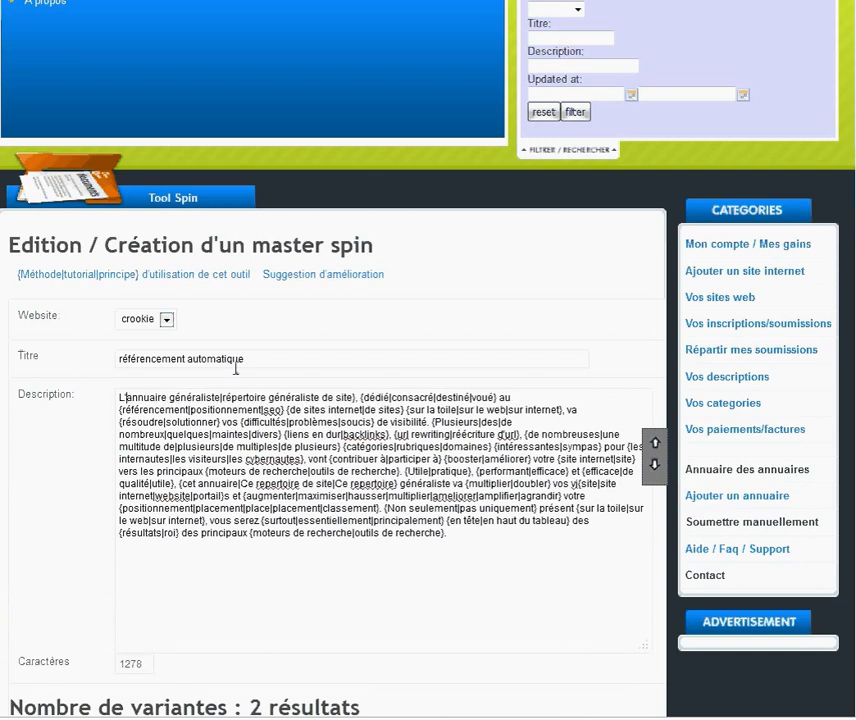
{"action": "type", "text": "{"}
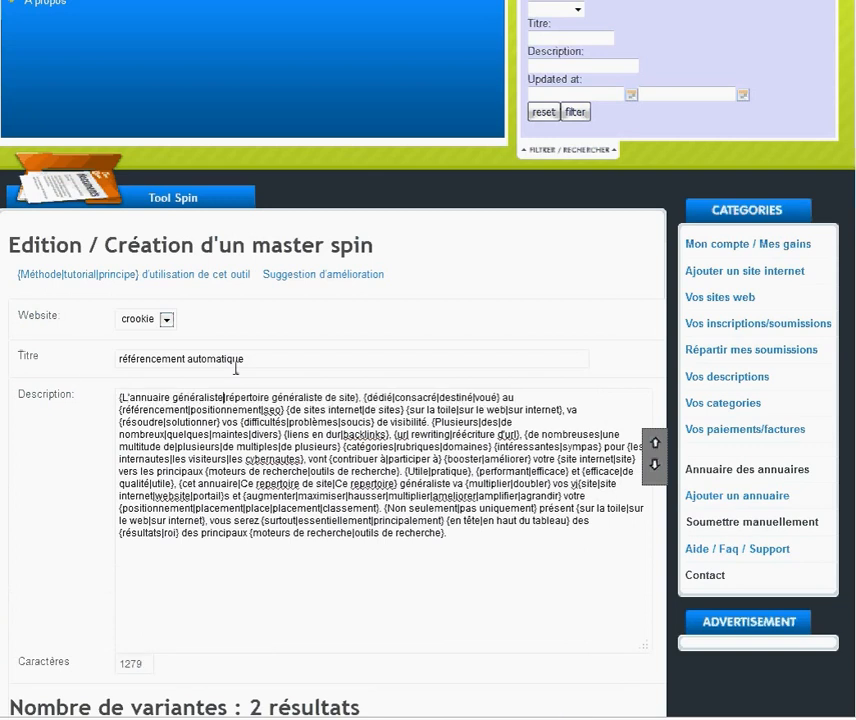
{"action": "type", "text": " le"}
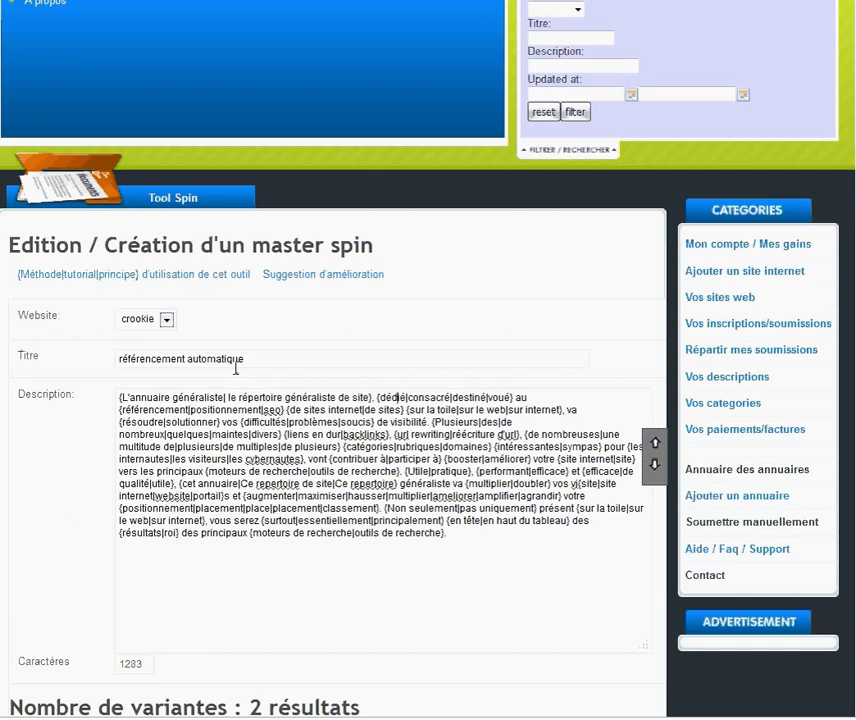
Examine the generated variants along with the options for saving the masterspin and adding all descriptions
{"action": "scroll", "coordinate": [440, 570], "scroll_direction": "down", "scroll_amount": 8}
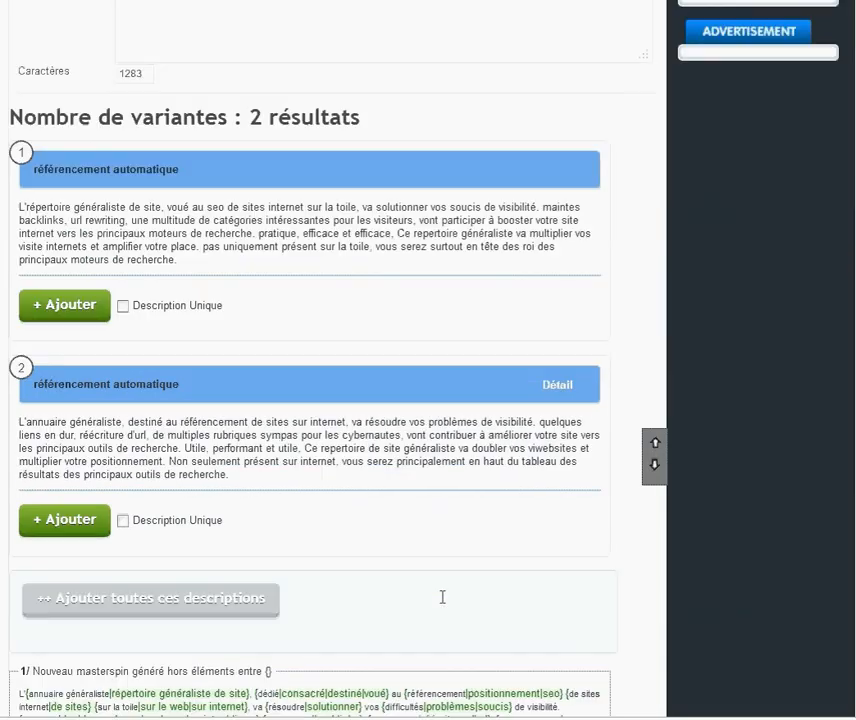
{"action": "scroll", "coordinate": [266, 538], "scroll_direction": "down", "scroll_amount": 3}
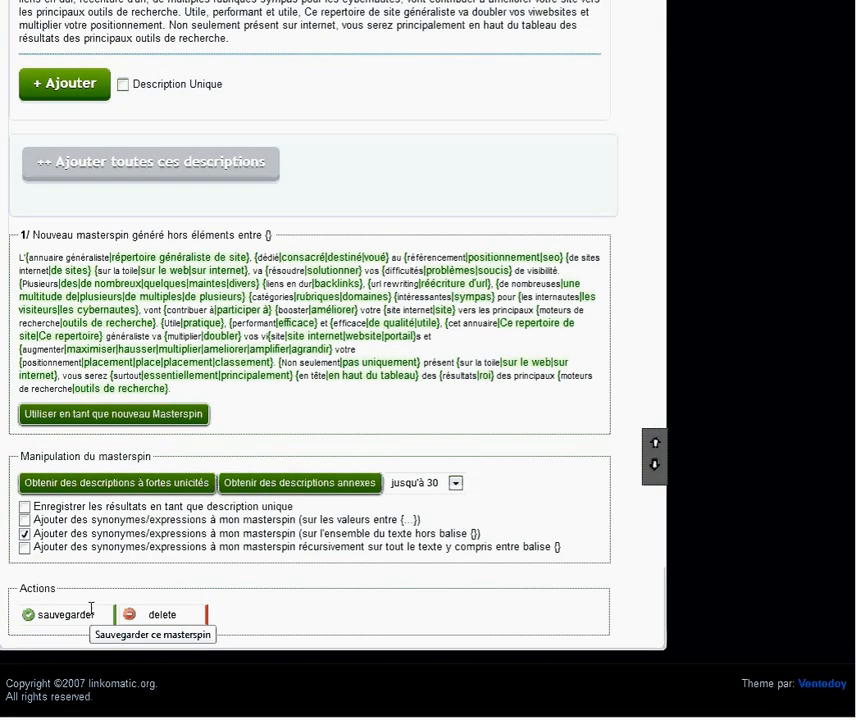
{"action": "scroll", "coordinate": [430, 567], "scroll_direction": "up", "scroll_amount": 2}
{"action": "scroll", "coordinate": [422, 264], "scroll_direction": "up", "scroll_amount": 3}
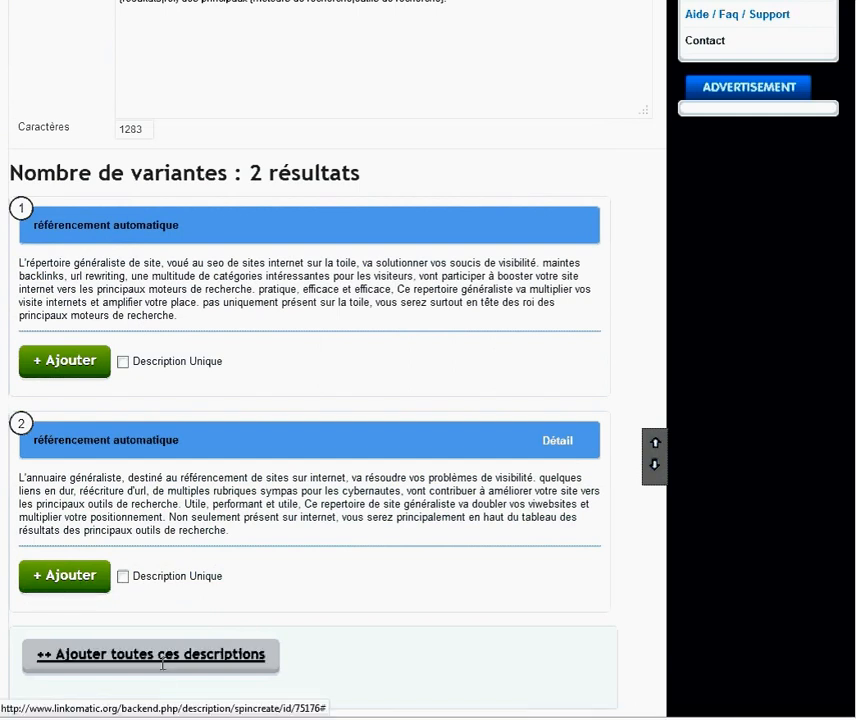
{"action": "left_click", "coordinate": [149, 637]}
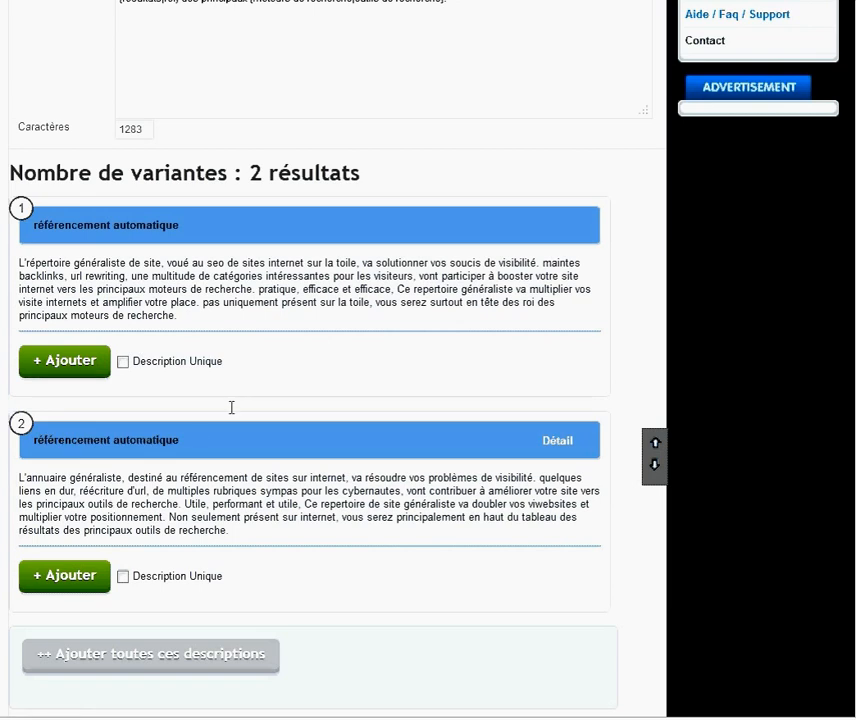
Compare the first generated variant with the masterspin description, the second variant and the newly generated masterspin
{"action": "scroll", "coordinate": [262, 372], "scroll_direction": "down", "scroll_amount": 1}
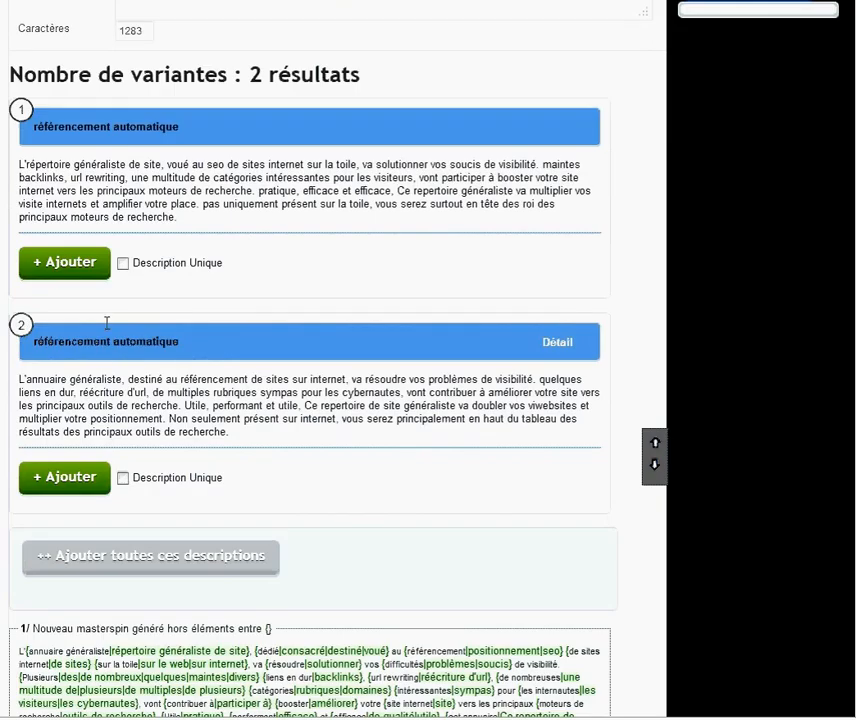
{"action": "left_click_drag", "start_coordinate": [206, 218], "coordinate": [18, 162]}
{"action": "scroll", "coordinate": [336, 271], "scroll_direction": "up", "scroll_amount": 3}
{"action": "scroll", "coordinate": [336, 271], "scroll_direction": "up", "scroll_amount": 1}
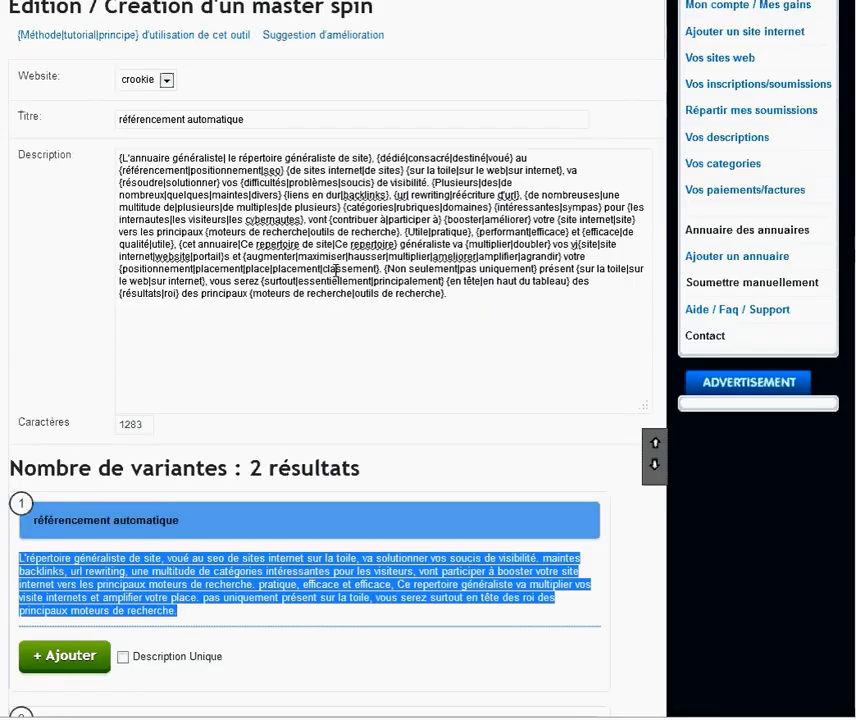
{"action": "scroll", "coordinate": [336, 270], "scroll_direction": "down", "scroll_amount": 6}
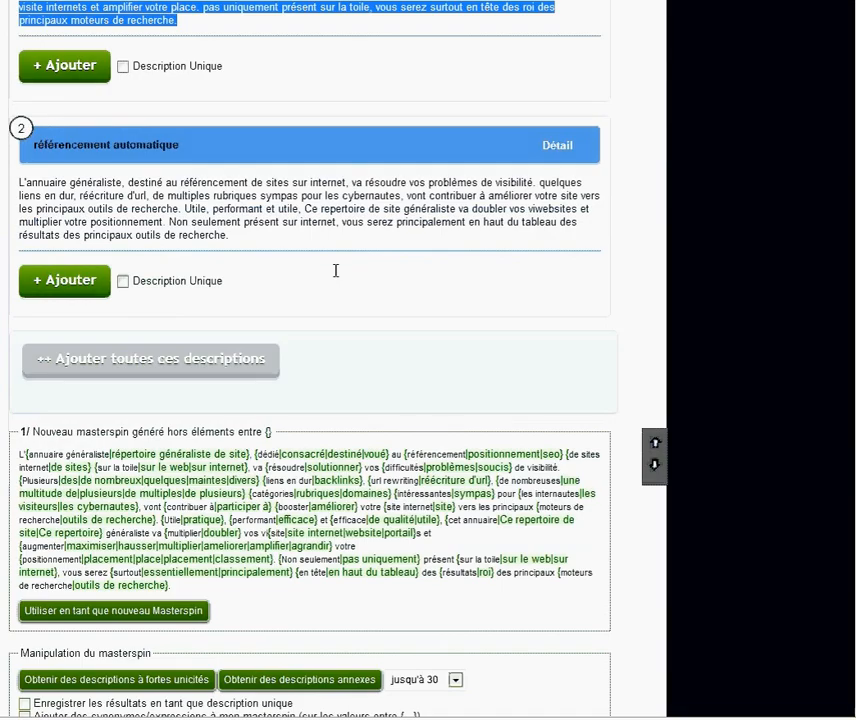
{"action": "scroll", "coordinate": [336, 271], "scroll_direction": "down", "scroll_amount": 1}
{"action": "scroll", "coordinate": [336, 271], "scroll_direction": "down", "scroll_amount": 1}
{"action": "scroll", "coordinate": [363, 225], "scroll_direction": "up", "scroll_amount": 10}
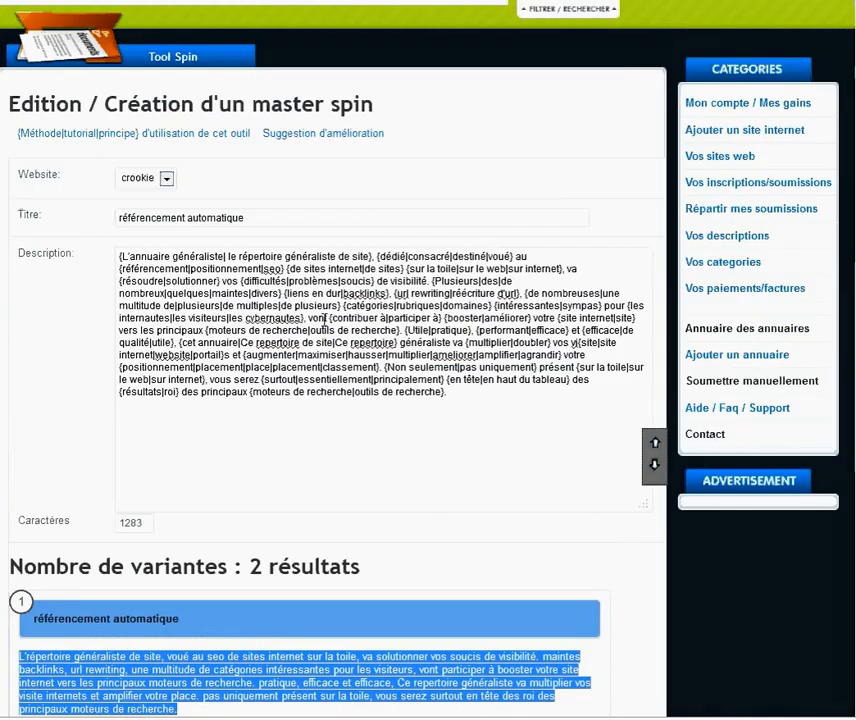
{"action": "scroll", "coordinate": [460, 294], "scroll_direction": "down", "scroll_amount": 3}
{"action": "scroll", "coordinate": [273, 497], "scroll_direction": "down", "scroll_amount": 2}
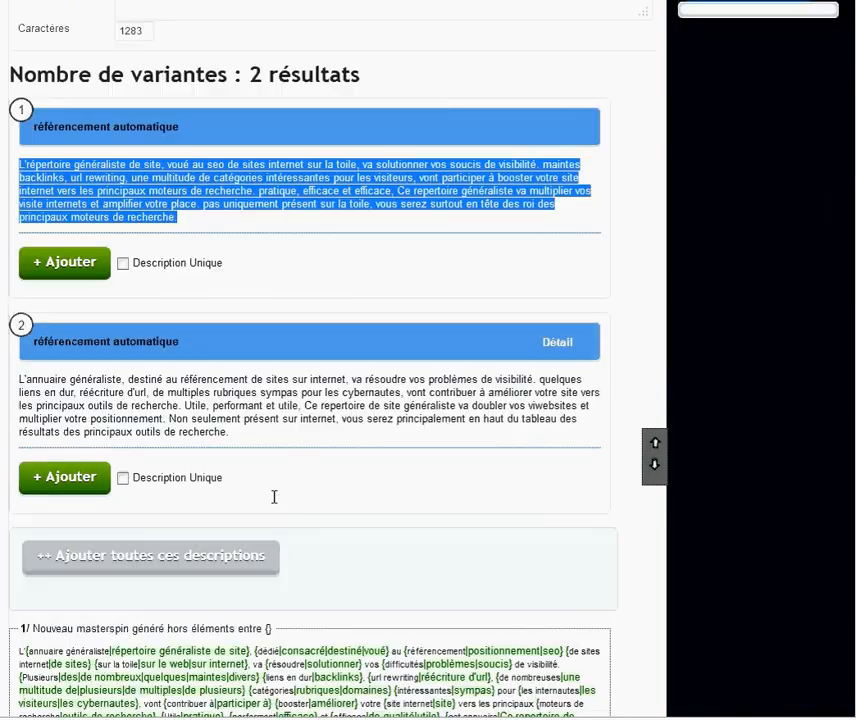
{"action": "scroll", "coordinate": [308, 468], "scroll_direction": "down", "scroll_amount": 3}
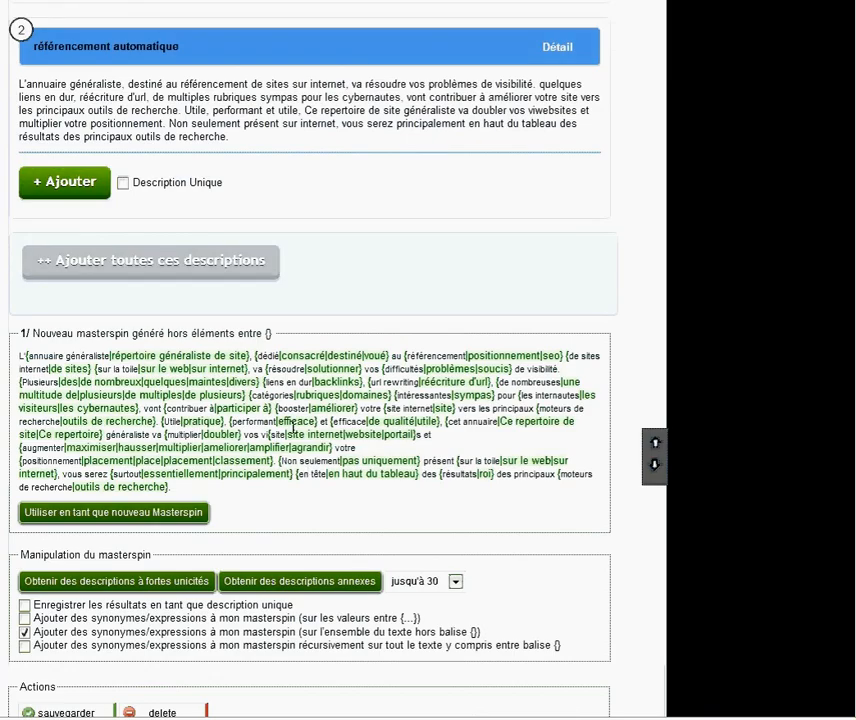
Mark the first variant as a unique description and add it to the site's descriptions
{"action": "scroll", "coordinate": [238, 372], "scroll_direction": "up", "scroll_amount": 2}
{"action": "left_click", "coordinate": [133, 181]}
{"action": "left_click", "coordinate": [123, 165]}
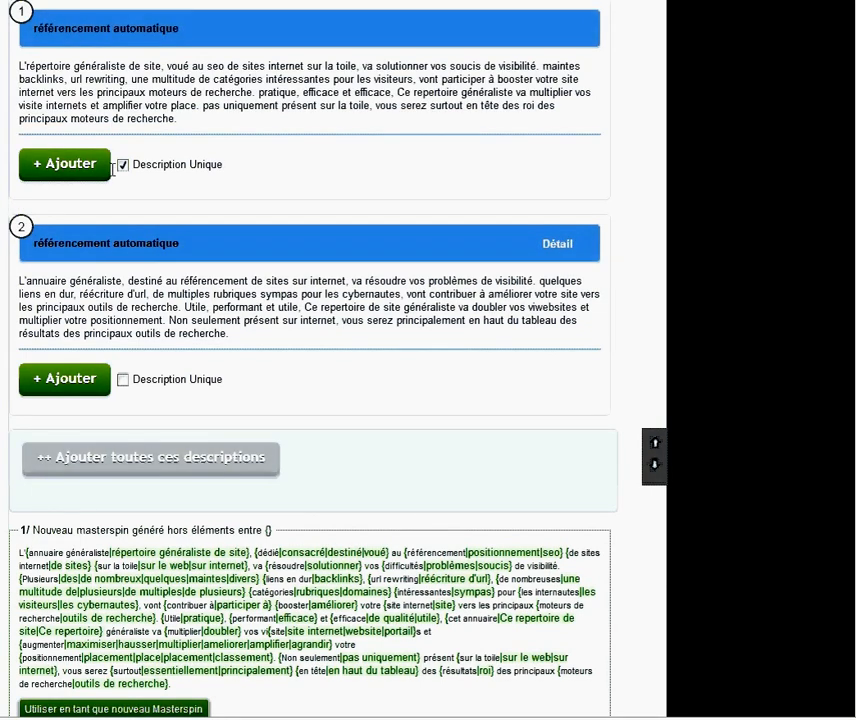
{"action": "left_click", "coordinate": [100, 167]}
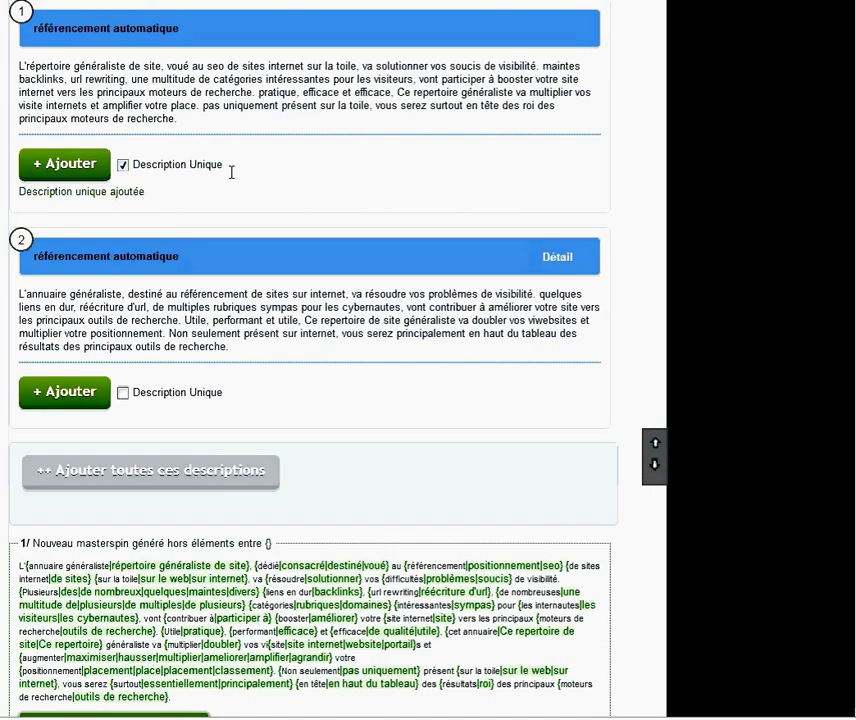
Try to add the first variant again as a unique description
{"action": "scroll", "coordinate": [231, 172], "scroll_direction": "up", "scroll_amount": 1}
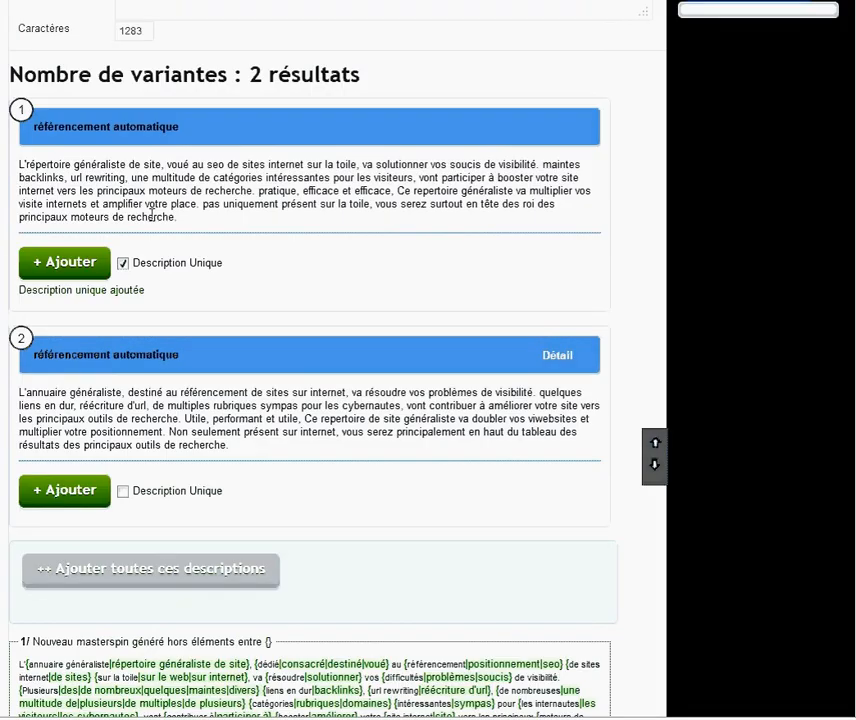
{"action": "left_click_drag", "start_coordinate": [199, 216], "coordinate": [19, 155]}
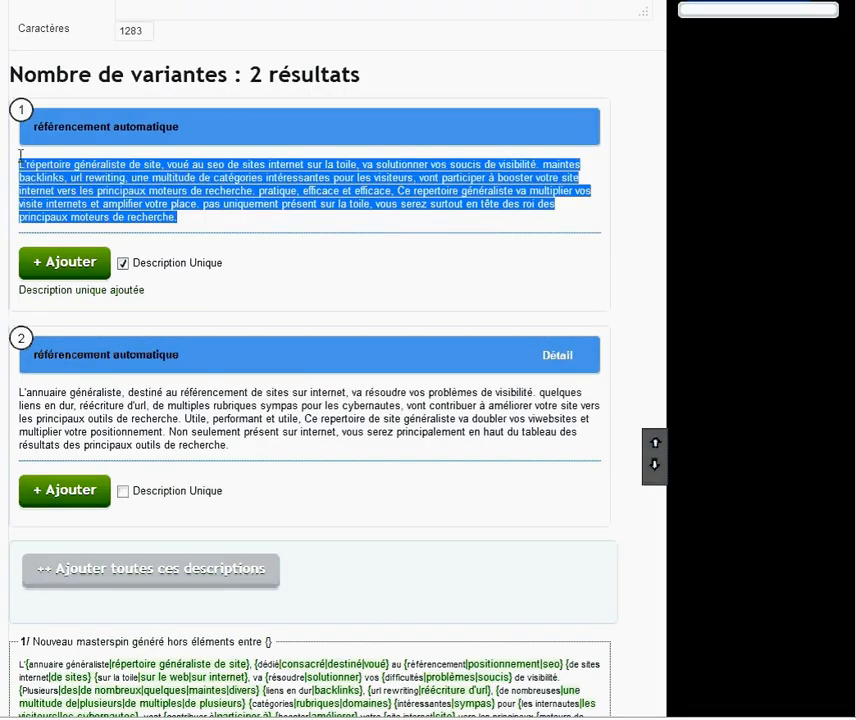
{"action": "left_click", "coordinate": [276, 234]}
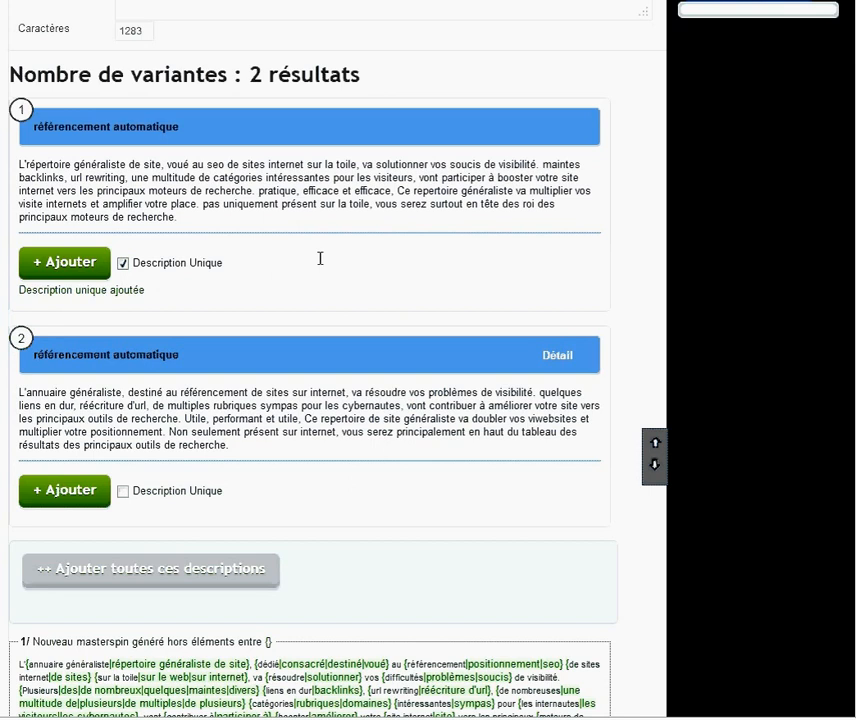
{"action": "left_click", "coordinate": [85, 262]}
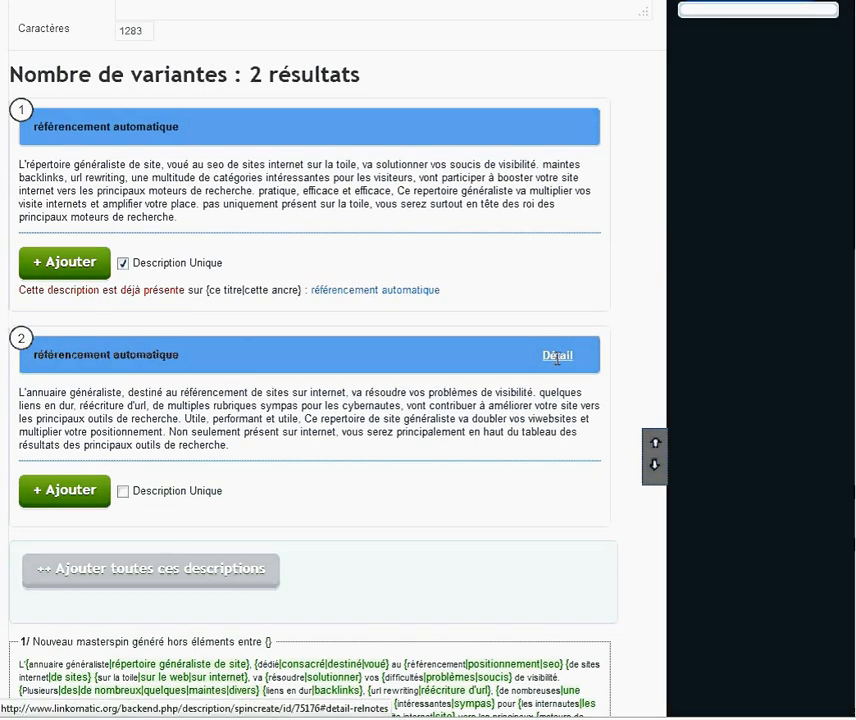
Show the similarity details of the second variant and examine its comparison scores
{"action": "left_click", "coordinate": [557, 356]}
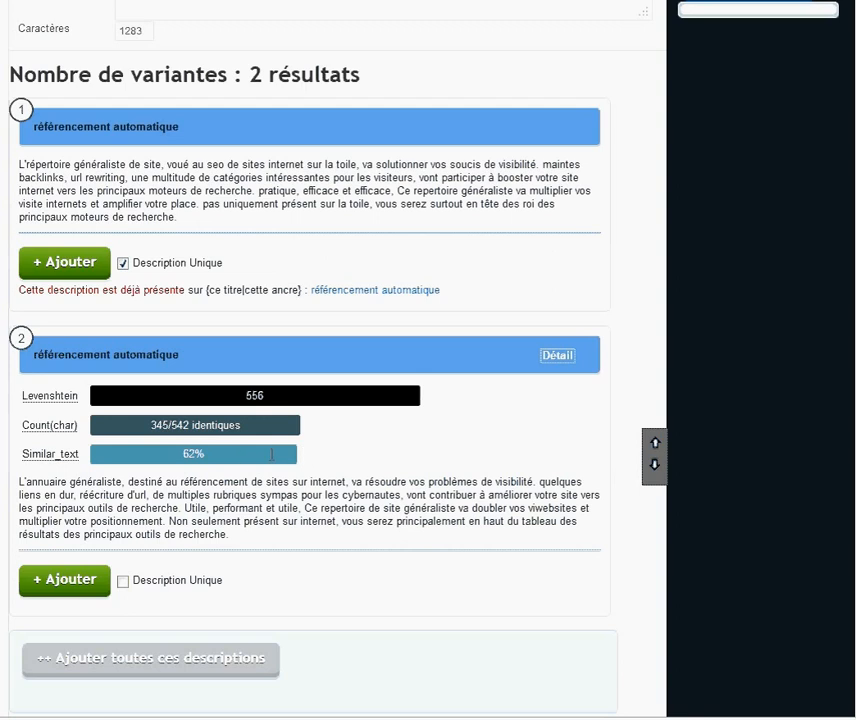
{"action": "scroll", "coordinate": [361, 439], "scroll_direction": "down", "scroll_amount": 2}
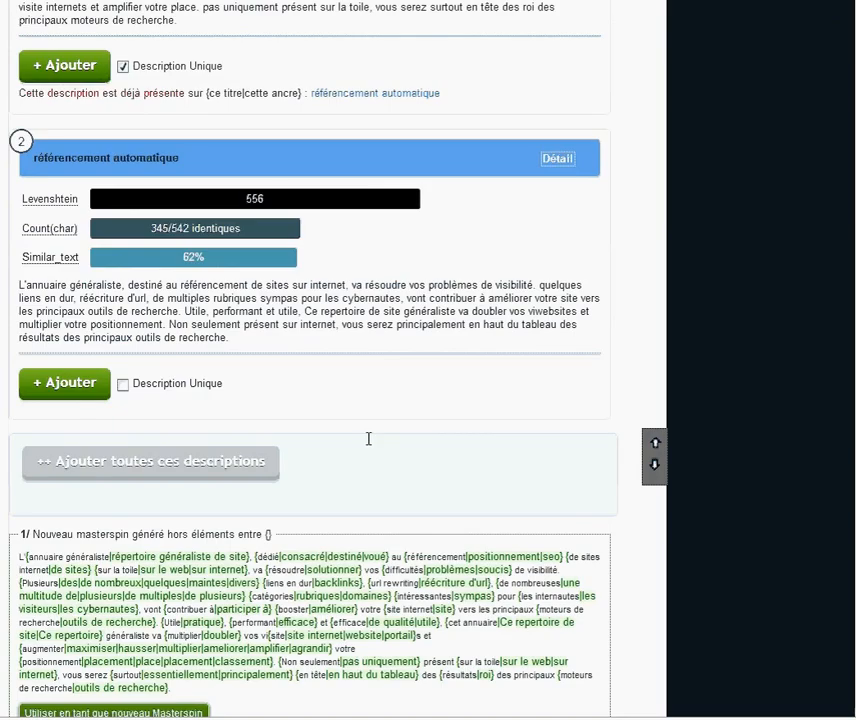
{"action": "scroll", "coordinate": [368, 438], "scroll_direction": "down", "scroll_amount": 1}
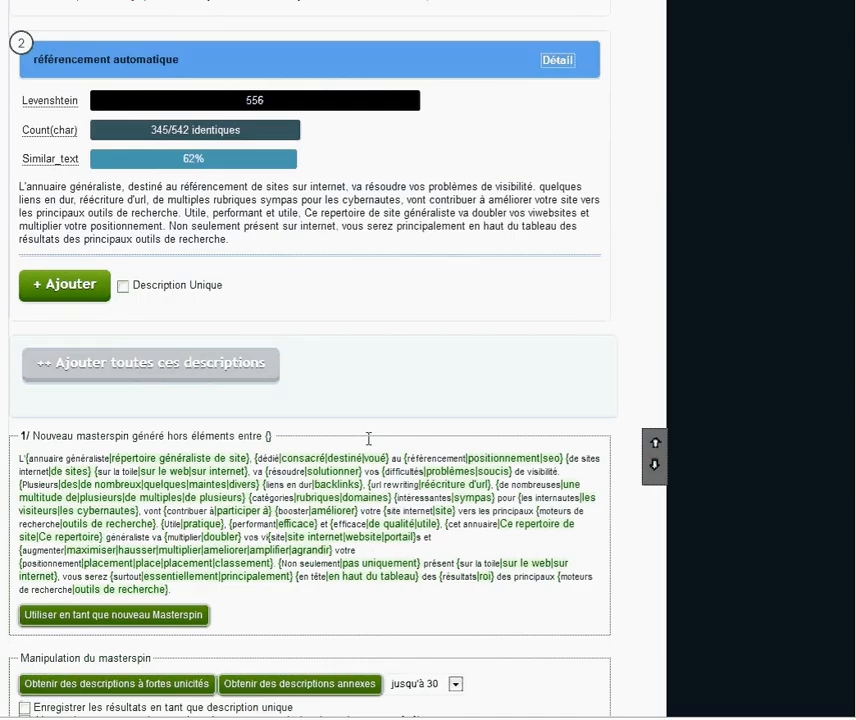
Add all the generated descriptions to the site's descriptions at once
{"action": "left_click", "coordinate": [150, 362]}
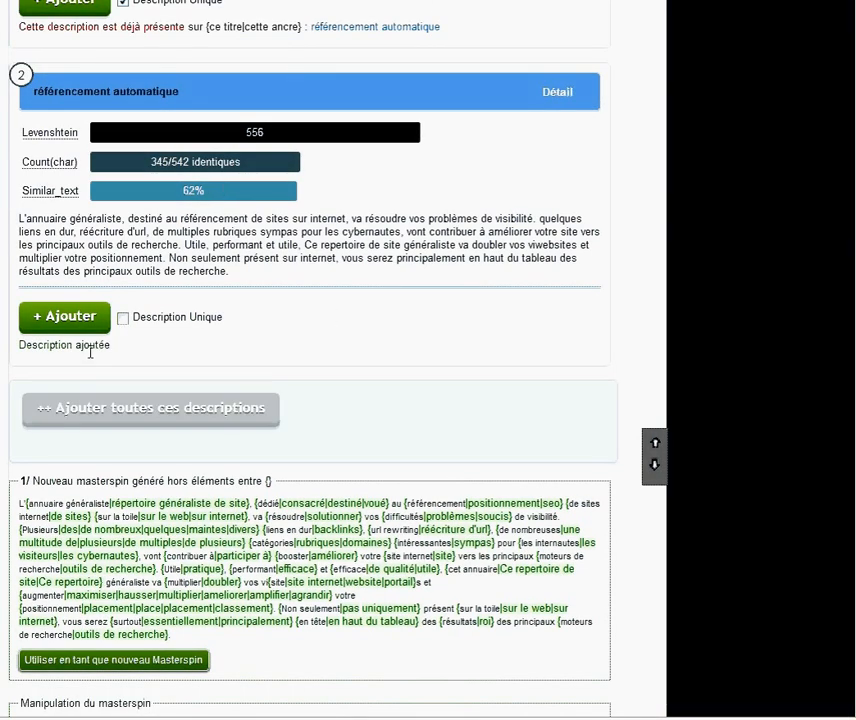
{"action": "left_click_drag", "start_coordinate": [109, 345], "coordinate": [17, 344]}
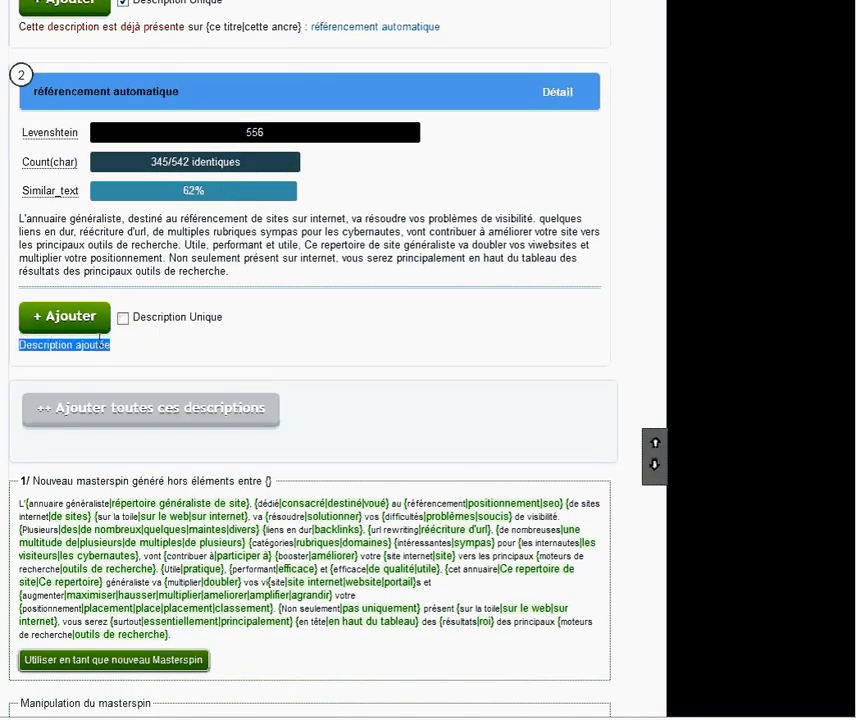
{"action": "scroll", "coordinate": [285, 333], "scroll_direction": "down", "scroll_amount": 1}
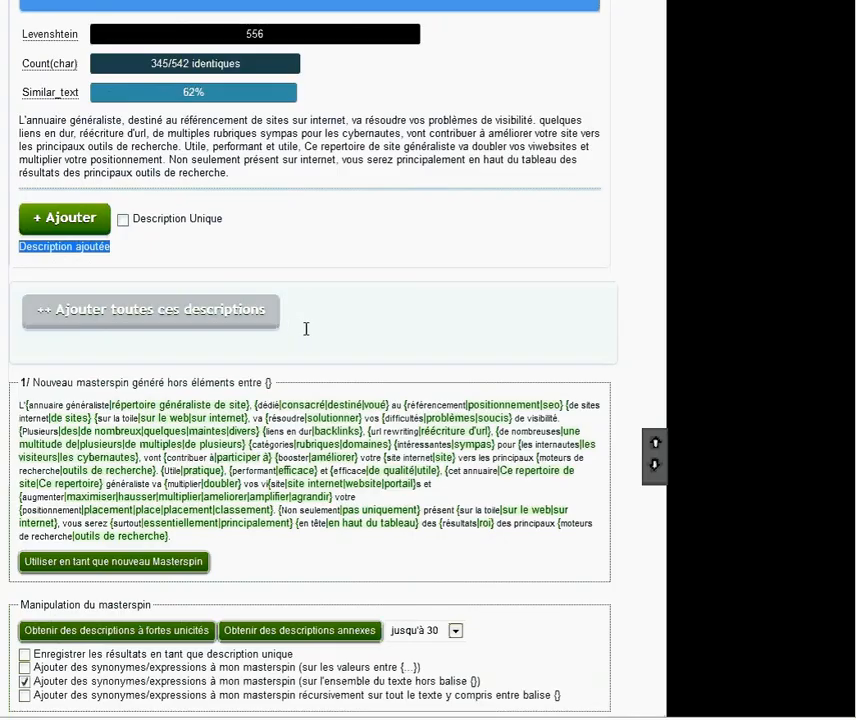
Turn off adding synonyms to the text outside the {} tags and generate related descriptions with the limit "jusqu'à 500"
{"action": "scroll", "coordinate": [298, 328], "scroll_direction": "down", "scroll_amount": 2}
{"action": "left_click", "coordinate": [24, 533]}
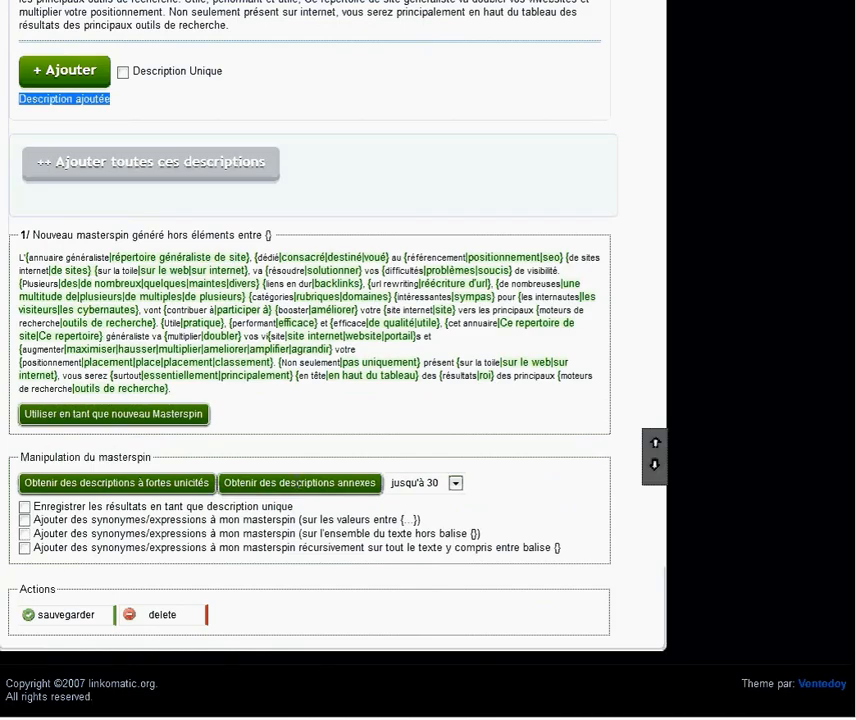
{"action": "left_click", "coordinate": [456, 482]}
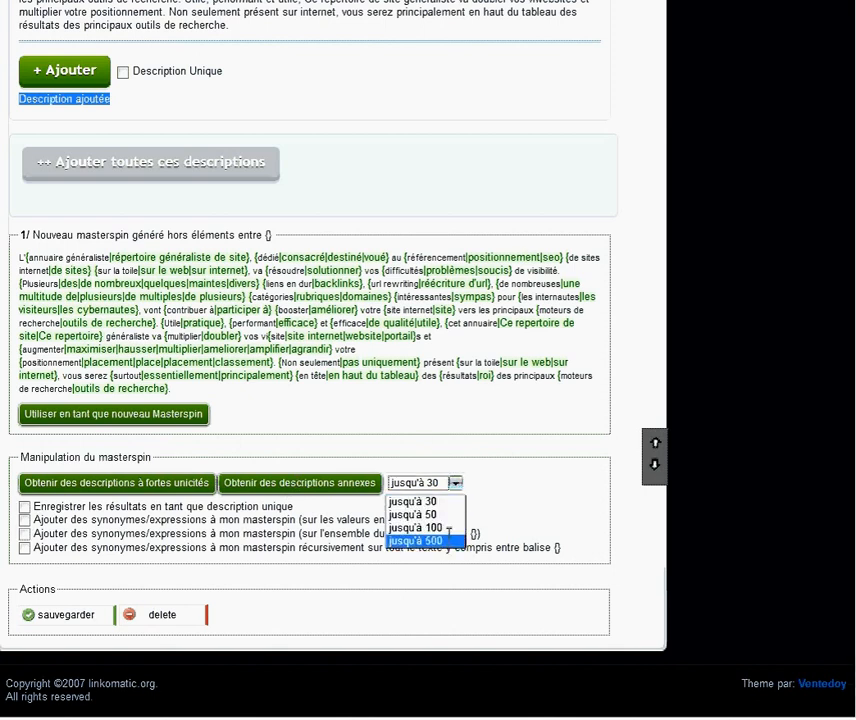
{"action": "left_click", "coordinate": [449, 540]}
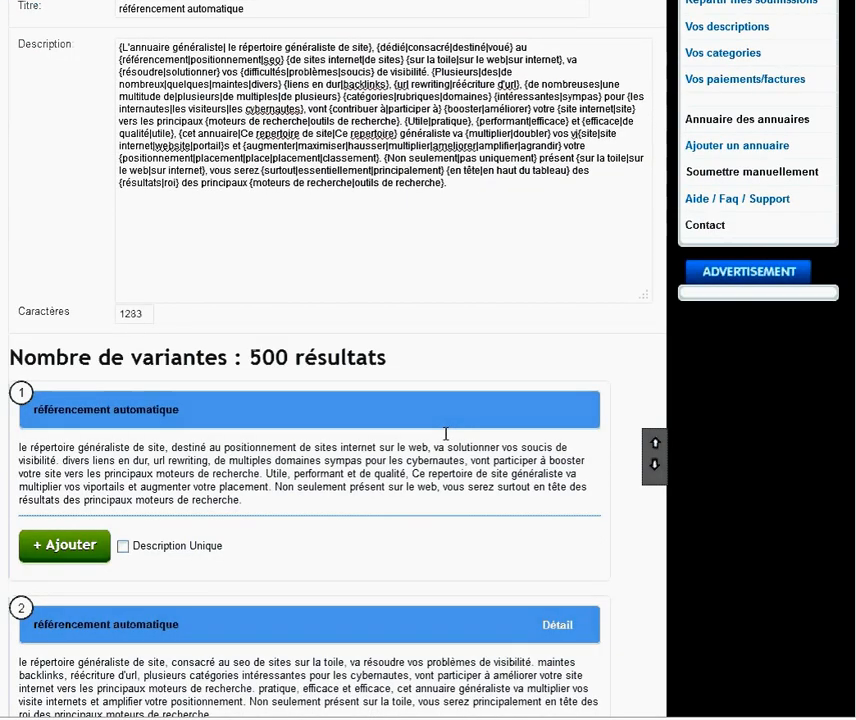
Browse the newly generated variants below the masterspin description and show the similarity details of variant 23
{"action": "scroll", "coordinate": [445, 433], "scroll_direction": "down", "scroll_amount": 1}
{"action": "scroll", "coordinate": [476, 200], "scroll_direction": "up", "scroll_amount": 2}
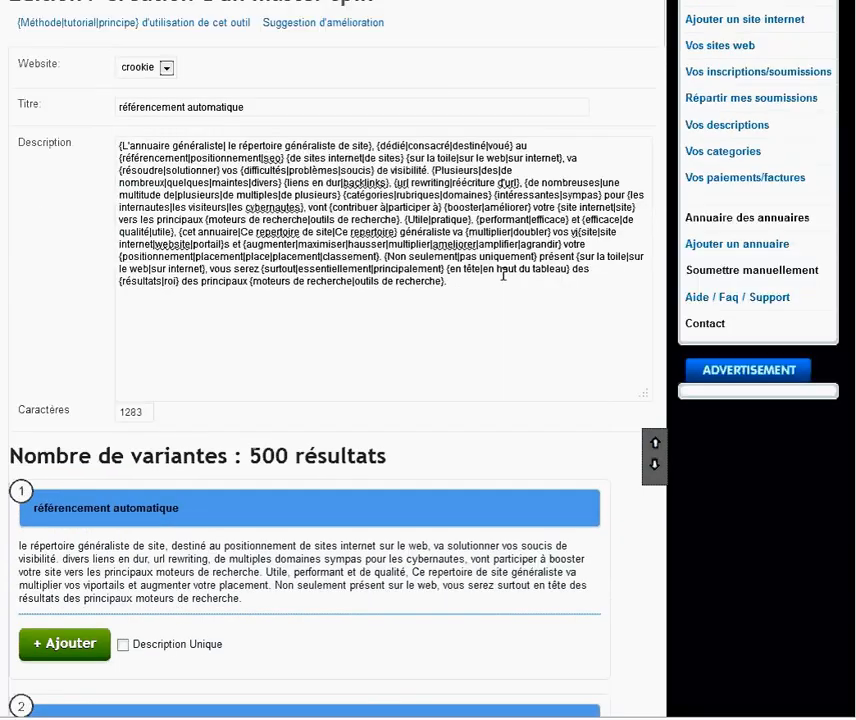
{"action": "scroll", "coordinate": [360, 350], "scroll_direction": "down", "scroll_amount": 4}
{"action": "scroll", "coordinate": [351, 343], "scroll_direction": "down", "scroll_amount": 3}
{"action": "scroll", "coordinate": [366, 360], "scroll_direction": "up", "scroll_amount": 5}
{"action": "scroll", "coordinate": [367, 300], "scroll_direction": "down", "scroll_amount": 15}
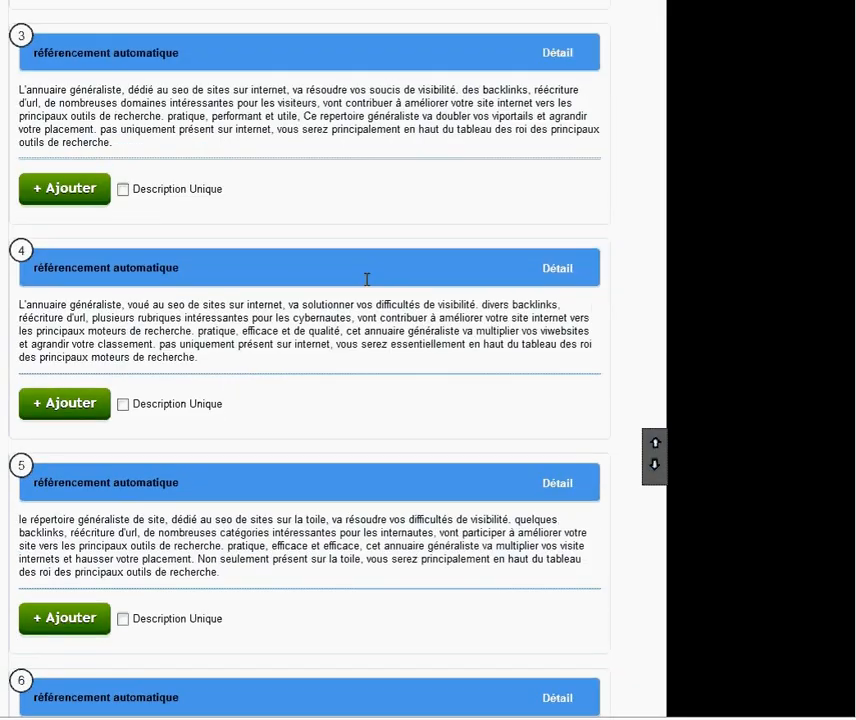
{"action": "scroll", "coordinate": [367, 280], "scroll_direction": "down", "scroll_amount": 3}
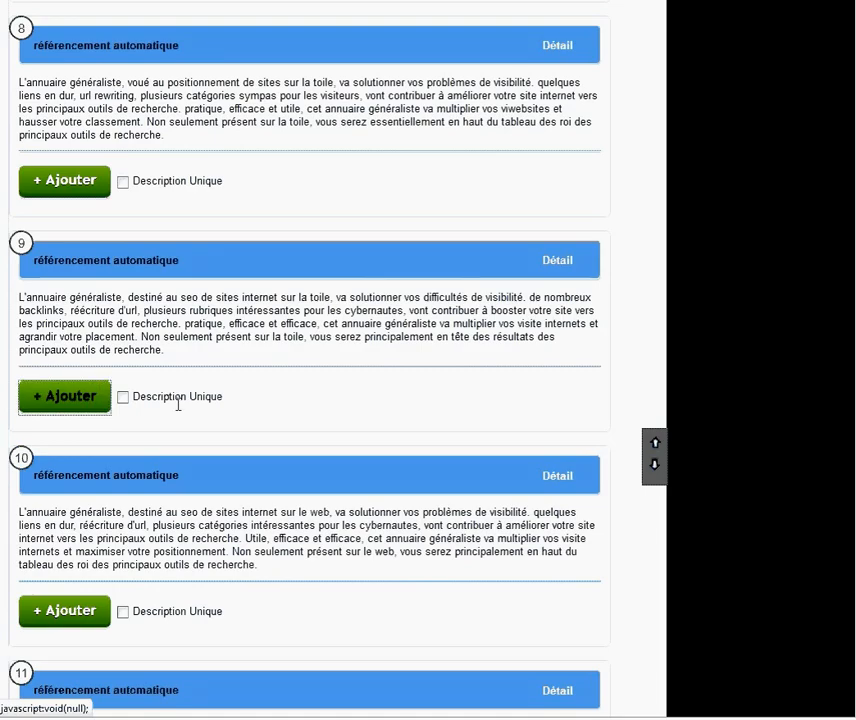
{"action": "scroll", "coordinate": [178, 403], "scroll_direction": "down", "scroll_amount": 15}
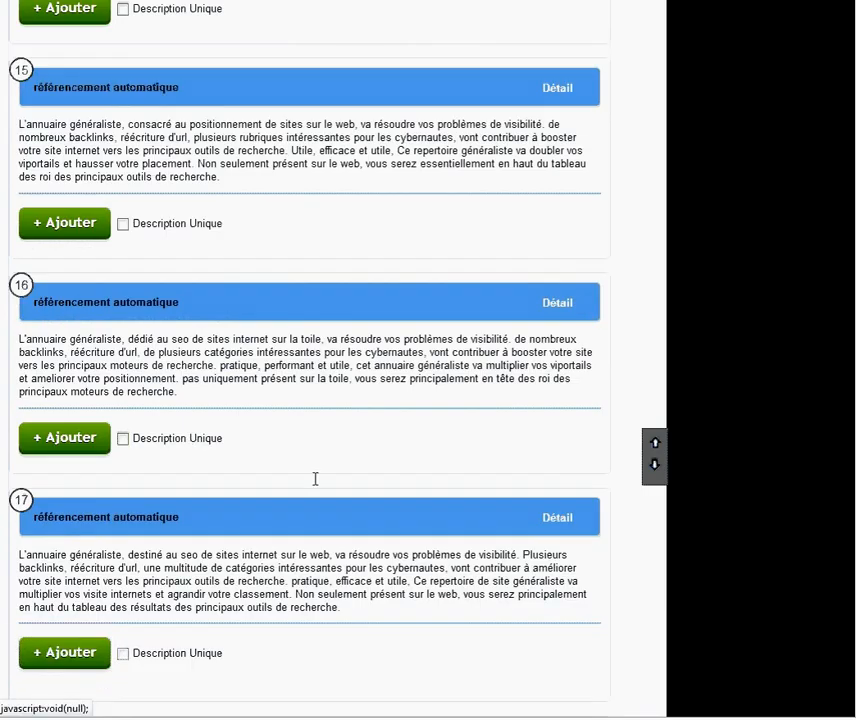
{"action": "scroll", "coordinate": [296, 479], "scroll_direction": "down", "scroll_amount": 15}
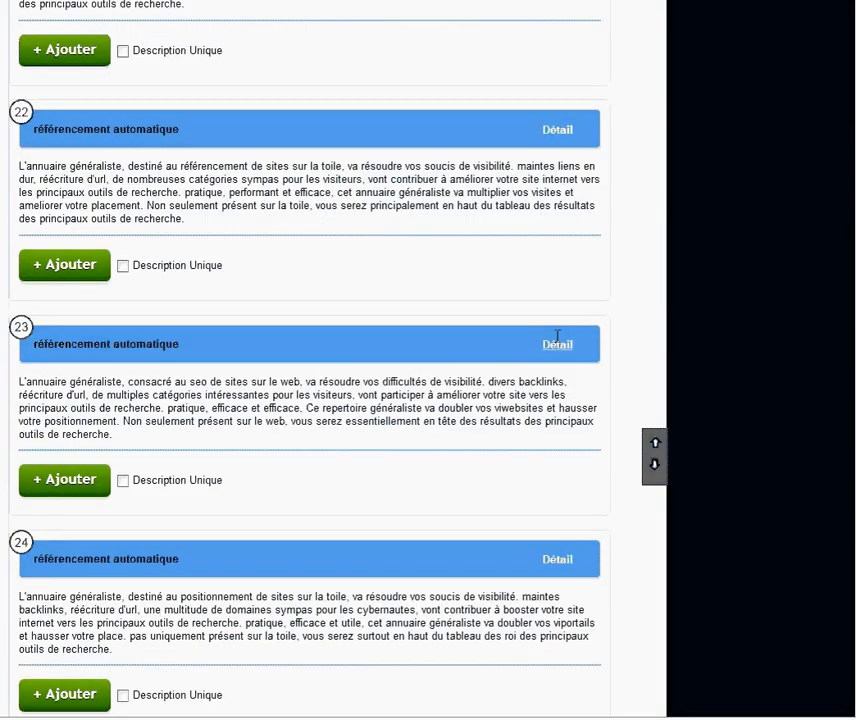
{"action": "left_click", "coordinate": [548, 346]}
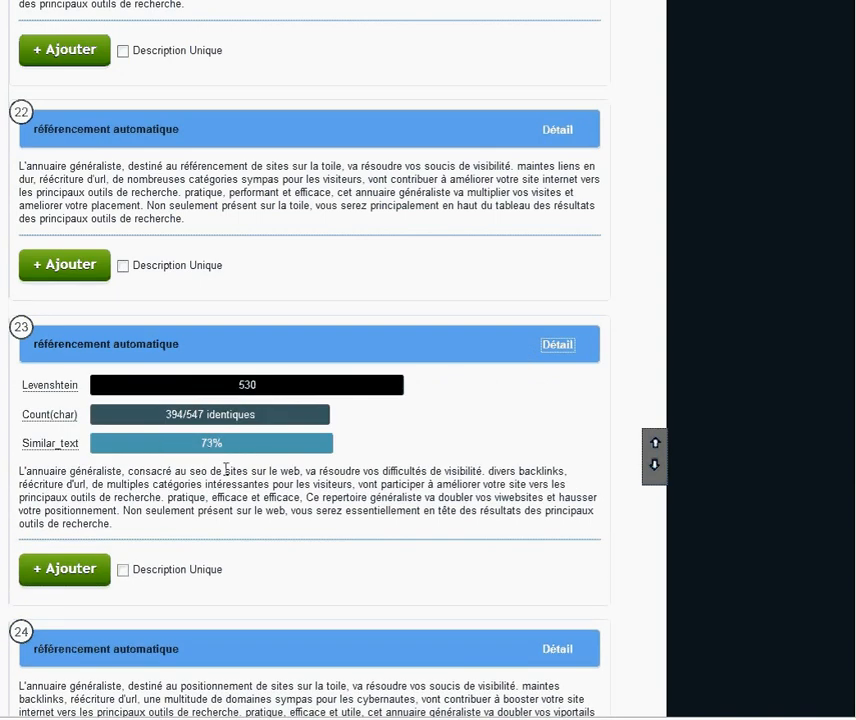
Go to the end of the variant list and show the similarity details of variant 500
{"action": "scroll", "coordinate": [226, 470], "scroll_direction": "down", "scroll_amount": 20}
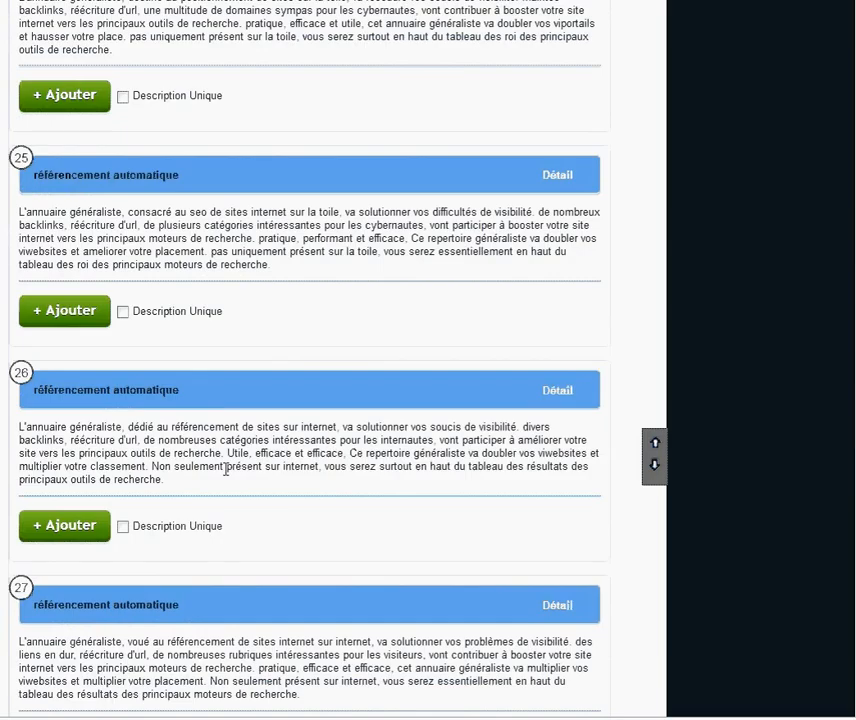
{"action": "scroll", "coordinate": [230, 487], "scroll_direction": "down", "scroll_amount": 20}
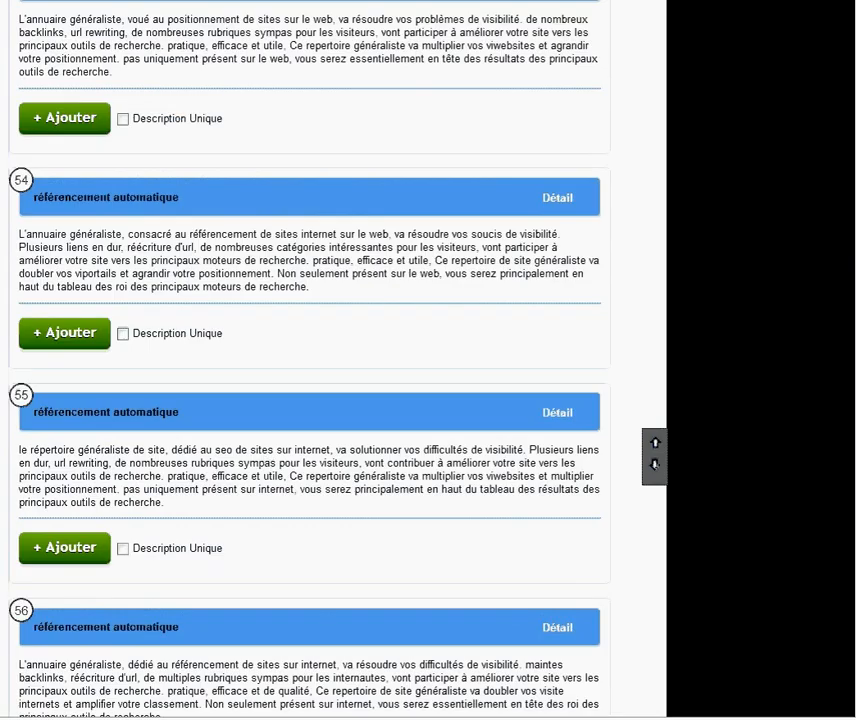
{"action": "left_click", "coordinate": [655, 464]}
{"action": "scroll", "coordinate": [190, 244], "scroll_direction": "up", "scroll_amount": 2}
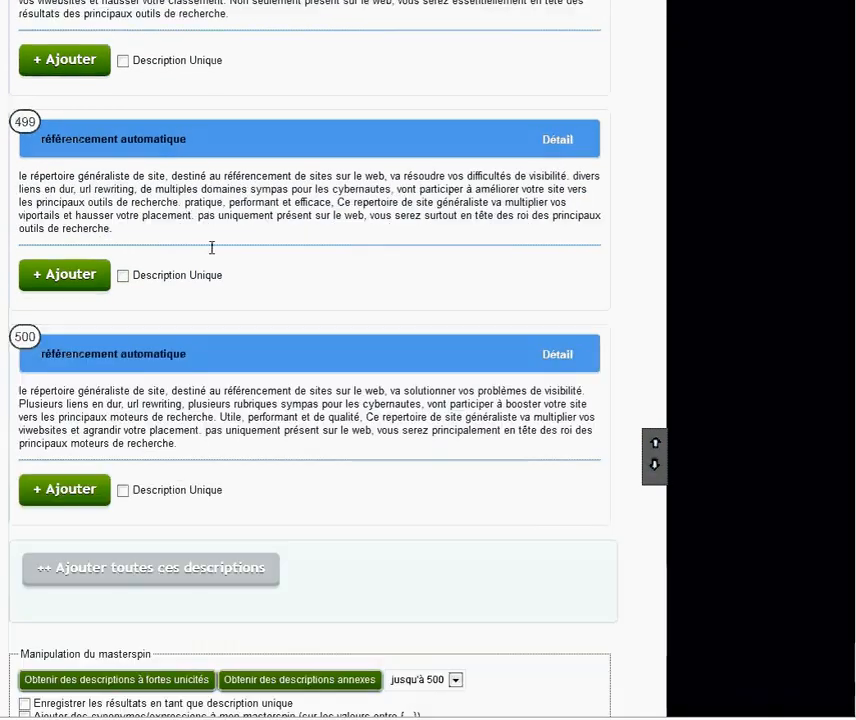
{"action": "left_click", "coordinate": [557, 354]}
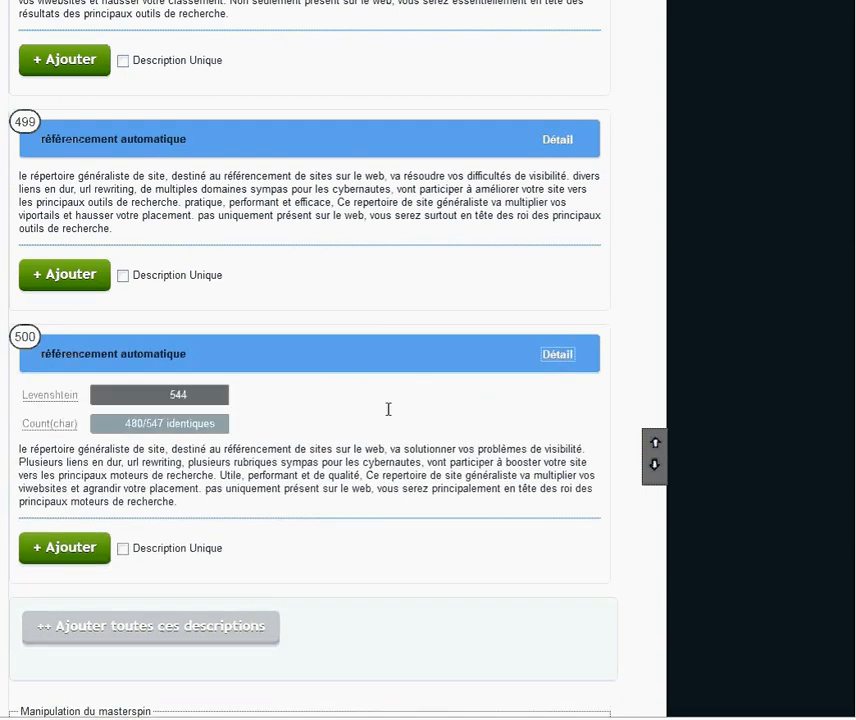
Return to the beginning of the variant list and show the similarity details of variant 2
{"action": "left_click", "coordinate": [656, 443]}
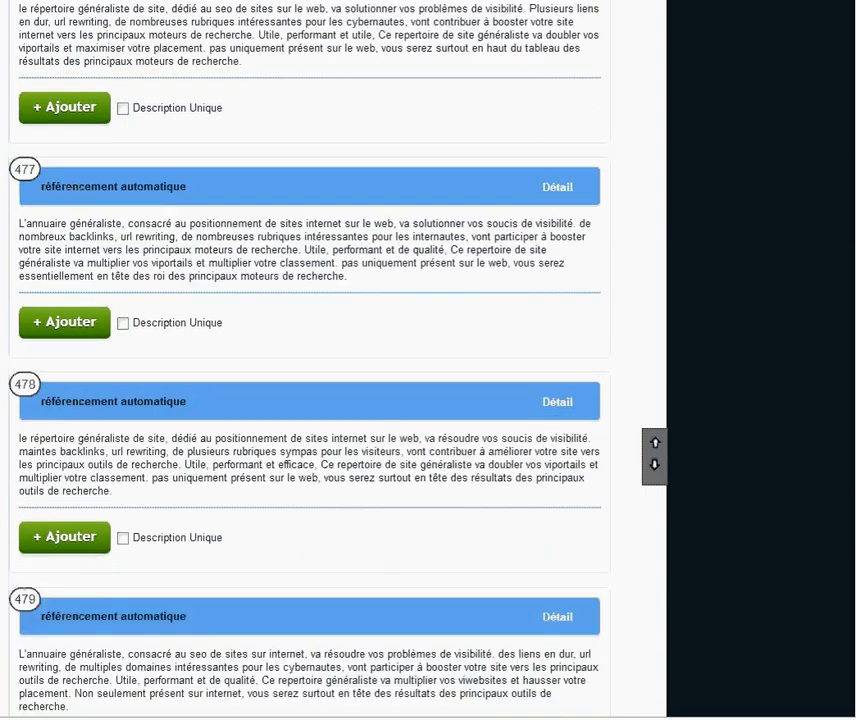
{"action": "scroll", "coordinate": [165, 502], "scroll_direction": "down", "scroll_amount": 3}
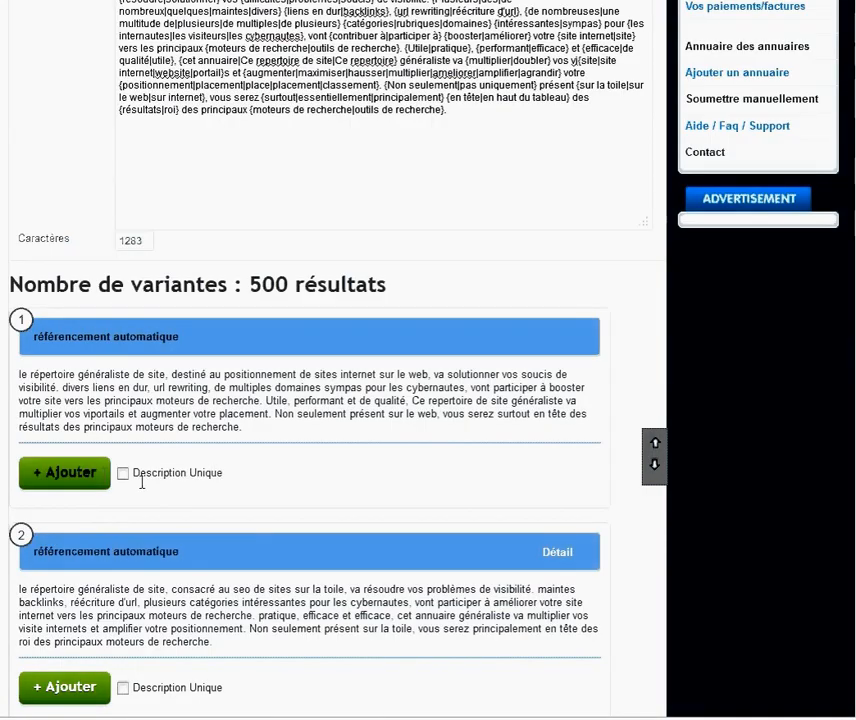
{"action": "left_click", "coordinate": [557, 552]}
{"action": "scroll", "coordinate": [533, 426], "scroll_direction": "down", "scroll_amount": 5}
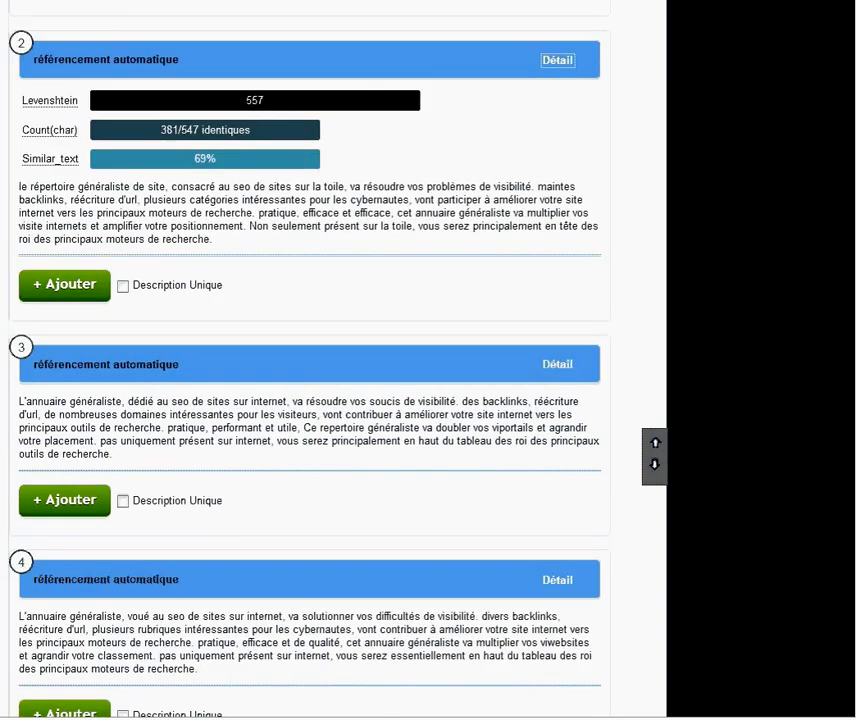
Generate highly unique descriptions with synonyms added to the values between {...}, and compare the new masterspin with the original description
{"action": "scroll", "coordinate": [333, 360], "scroll_direction": "down", "scroll_amount": 20}
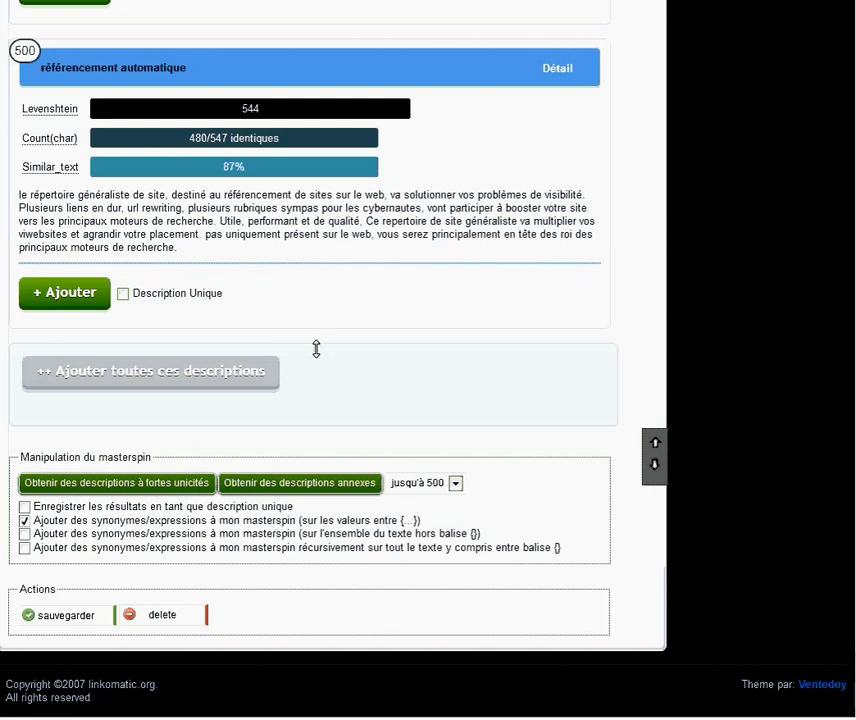
{"action": "left_click", "coordinate": [155, 480]}
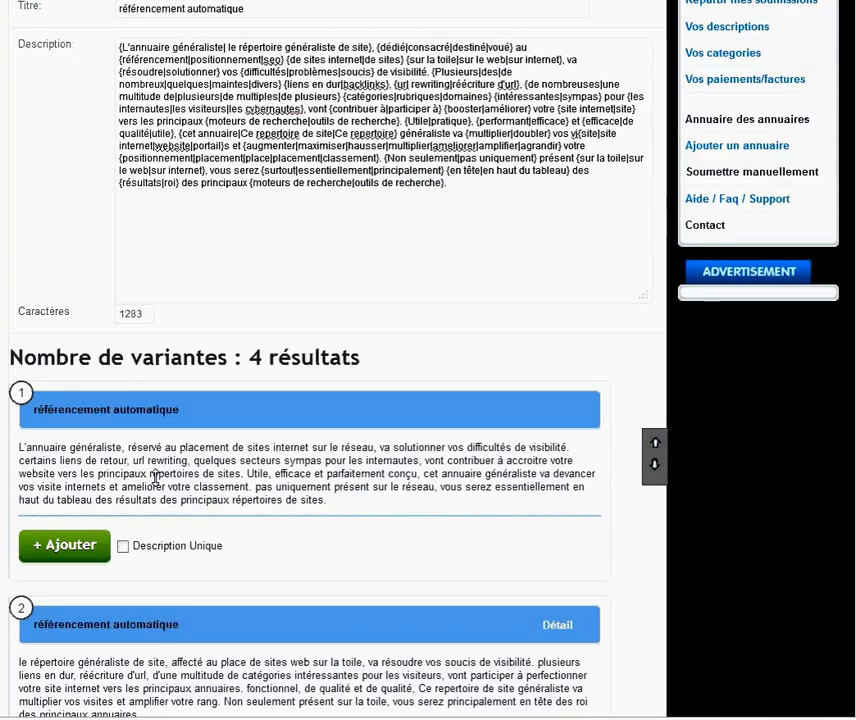
{"action": "scroll", "coordinate": [155, 476], "scroll_direction": "down", "scroll_amount": 10}
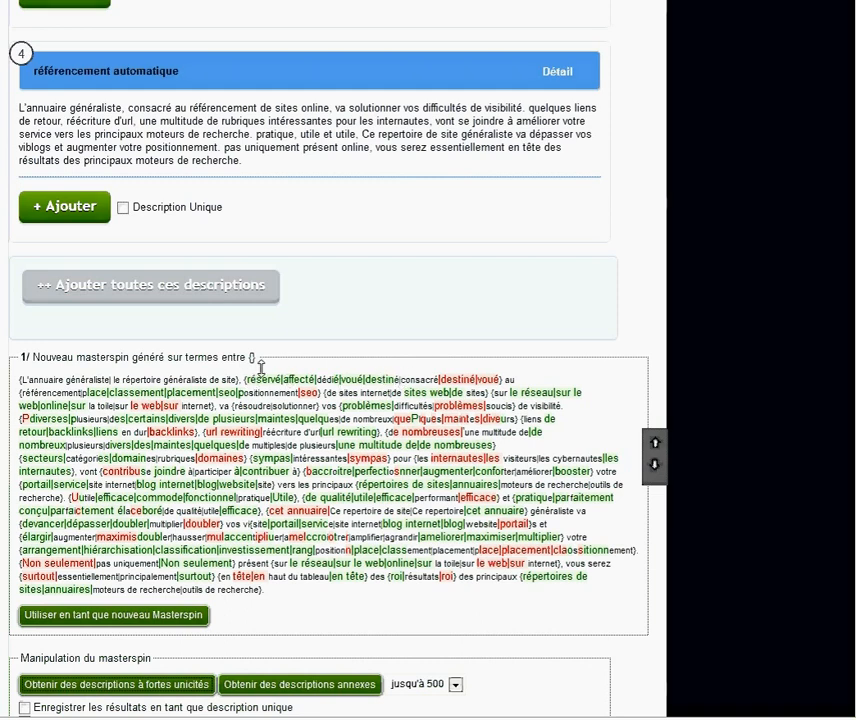
{"action": "scroll", "coordinate": [340, 472], "scroll_direction": "up", "scroll_amount": 11}
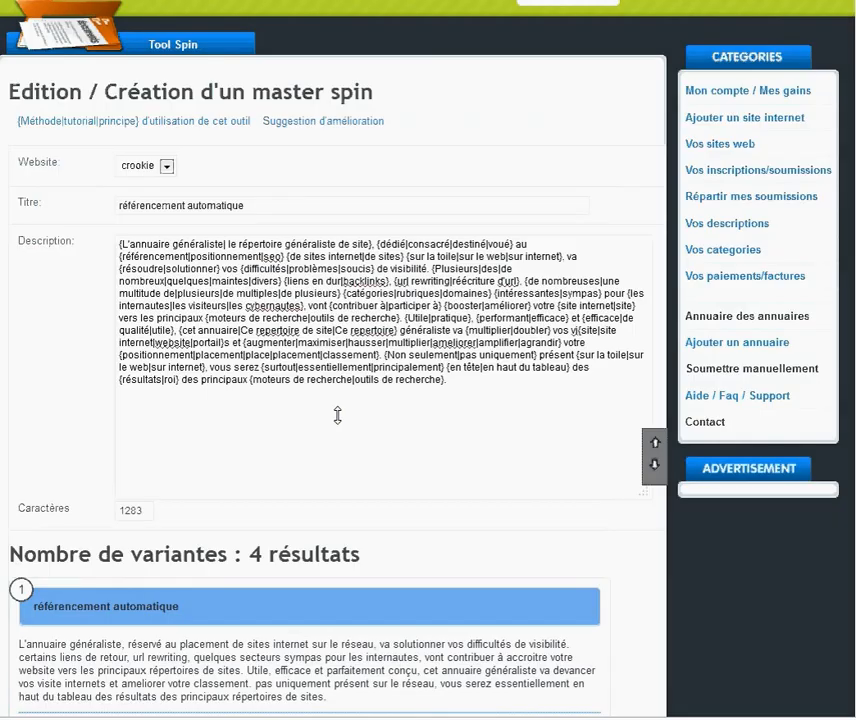
{"action": "scroll", "coordinate": [413, 455], "scroll_direction": "down", "scroll_amount": 7}
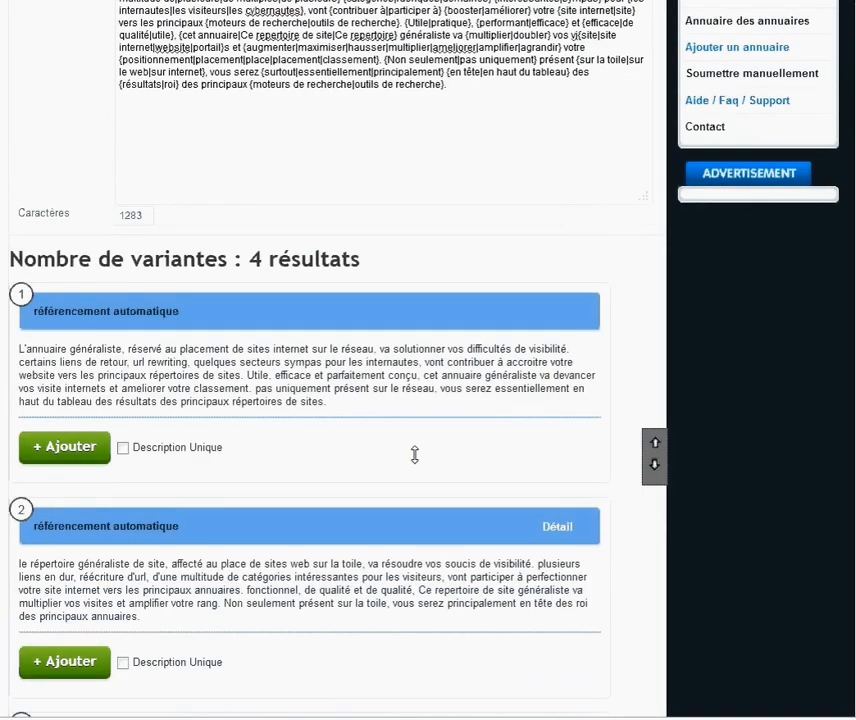
{"action": "scroll", "coordinate": [416, 454], "scroll_direction": "down", "scroll_amount": 4}
{"action": "scroll", "coordinate": [416, 455], "scroll_direction": "down", "scroll_amount": 3}
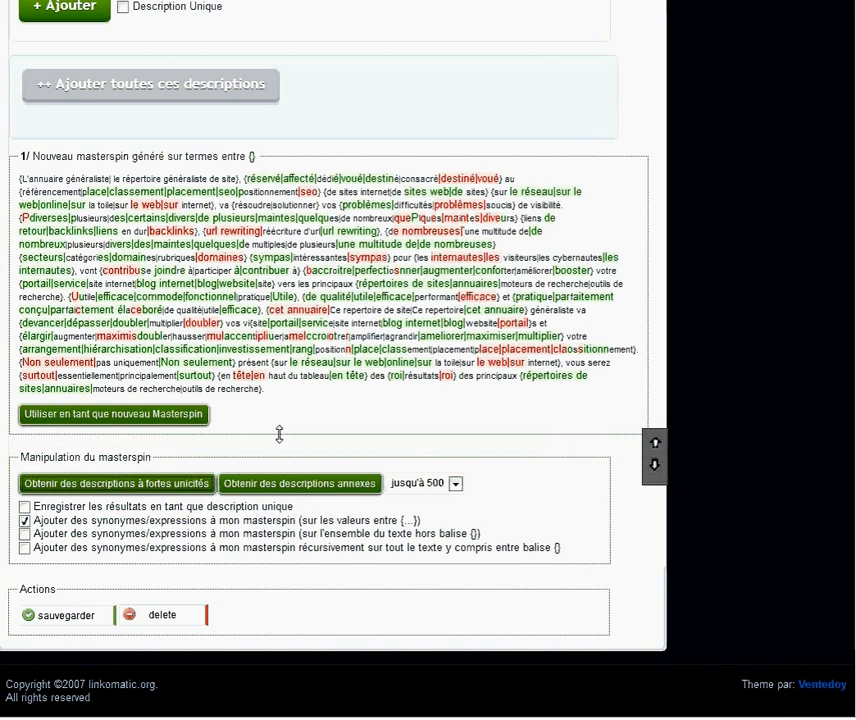
Switch the synonym option to recursive on the whole text including between {} tags and generate highly unique descriptions
{"action": "left_click", "coordinate": [24, 520]}
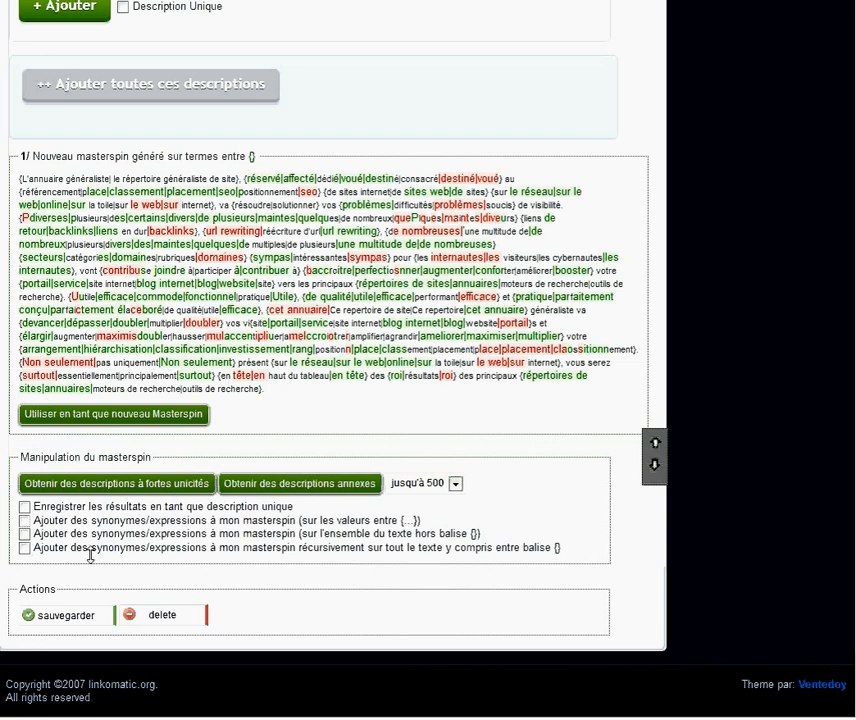
{"action": "left_click", "coordinate": [24, 547]}
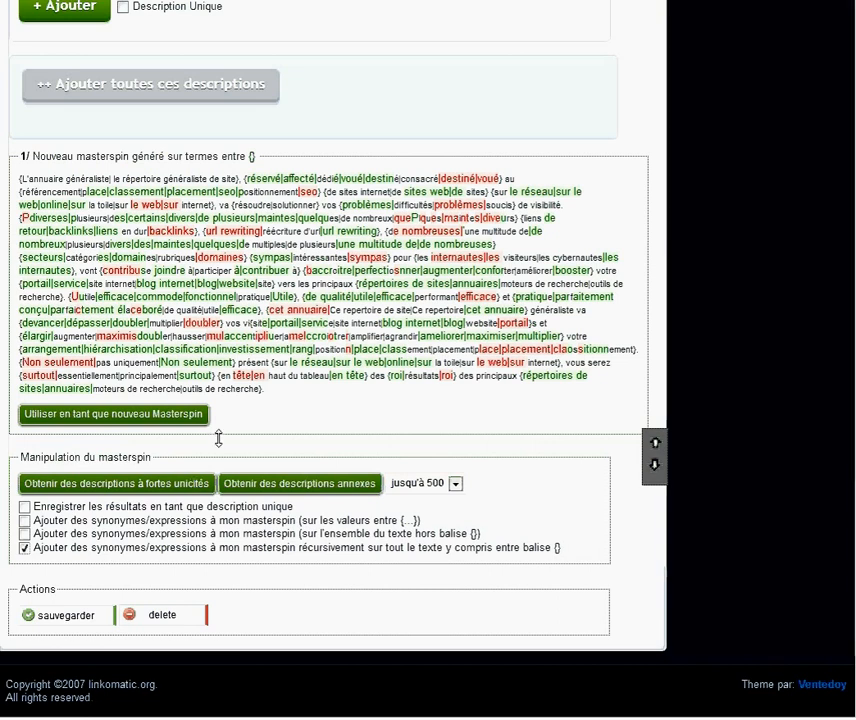
{"action": "left_click", "coordinate": [180, 479]}
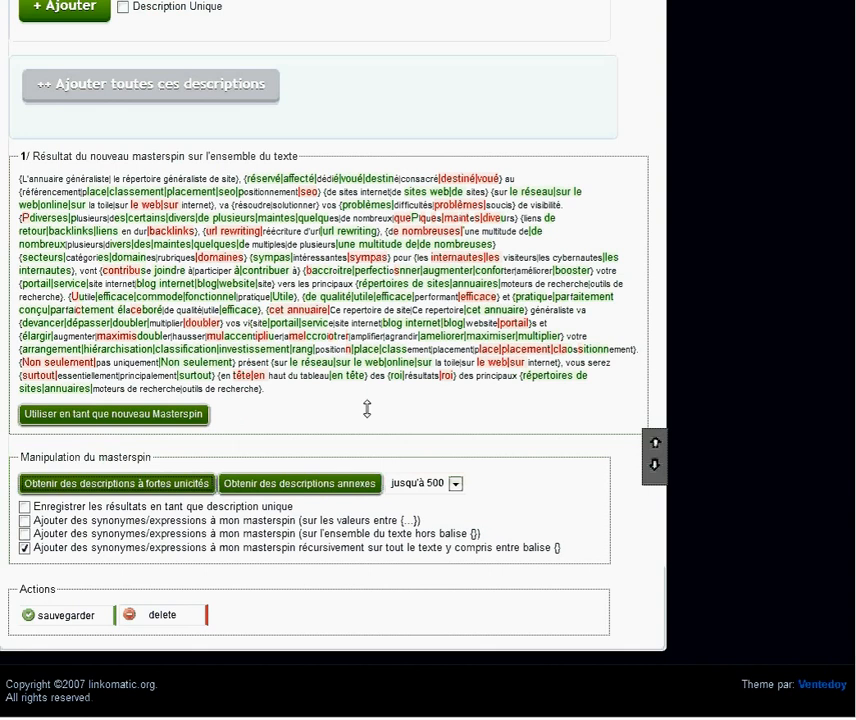
Compare the whole-text masterspin result with the original description and show the similarity details of variant 4
{"action": "scroll", "coordinate": [328, 416], "scroll_direction": "up", "scroll_amount": 10}
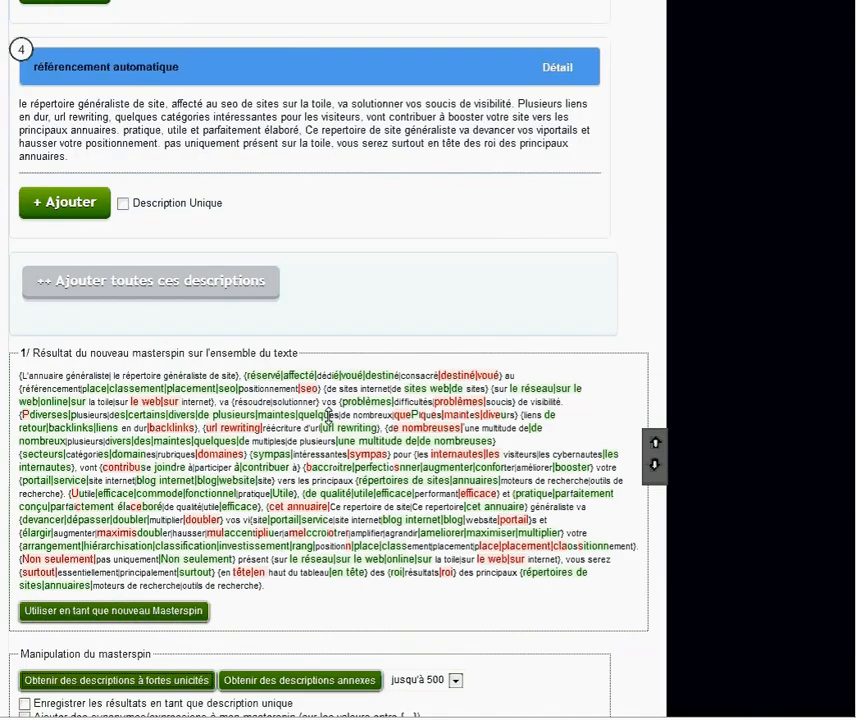
{"action": "scroll", "coordinate": [328, 416], "scroll_direction": "up", "scroll_amount": 10}
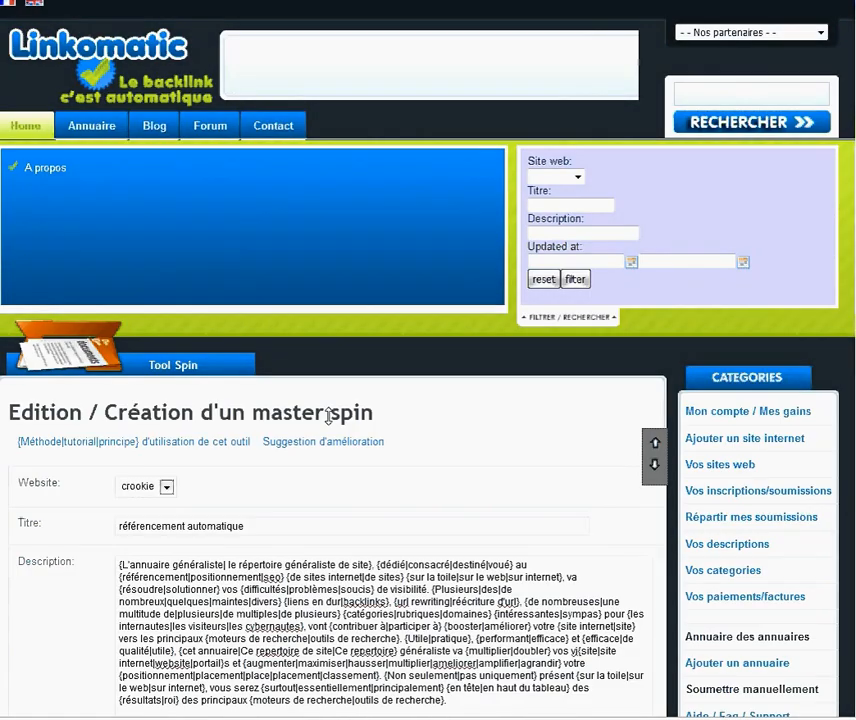
{"action": "scroll", "coordinate": [328, 416], "scroll_direction": "down", "scroll_amount": 4}
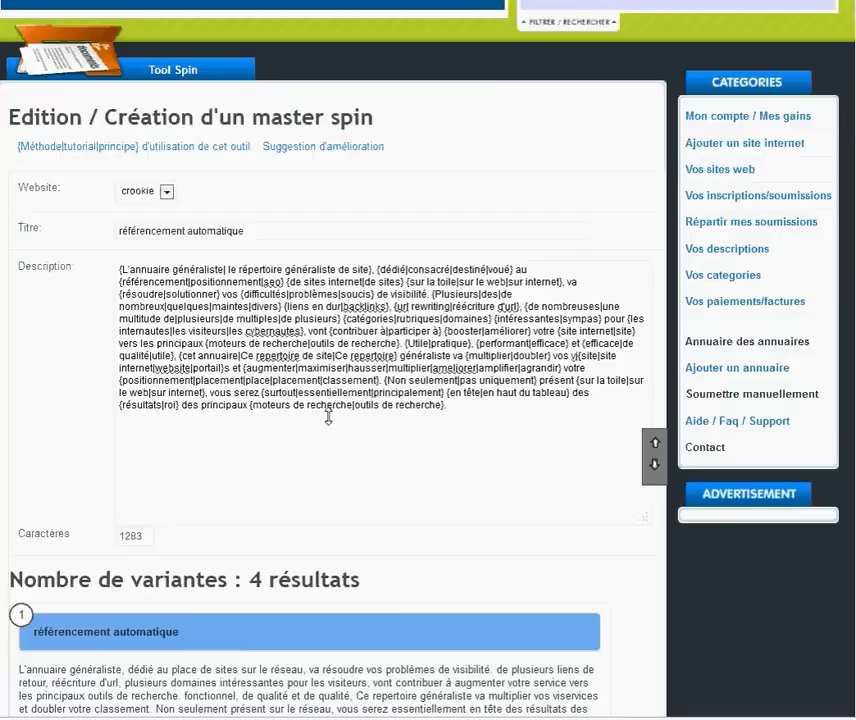
{"action": "scroll", "coordinate": [328, 416], "scroll_direction": "down", "scroll_amount": 3}
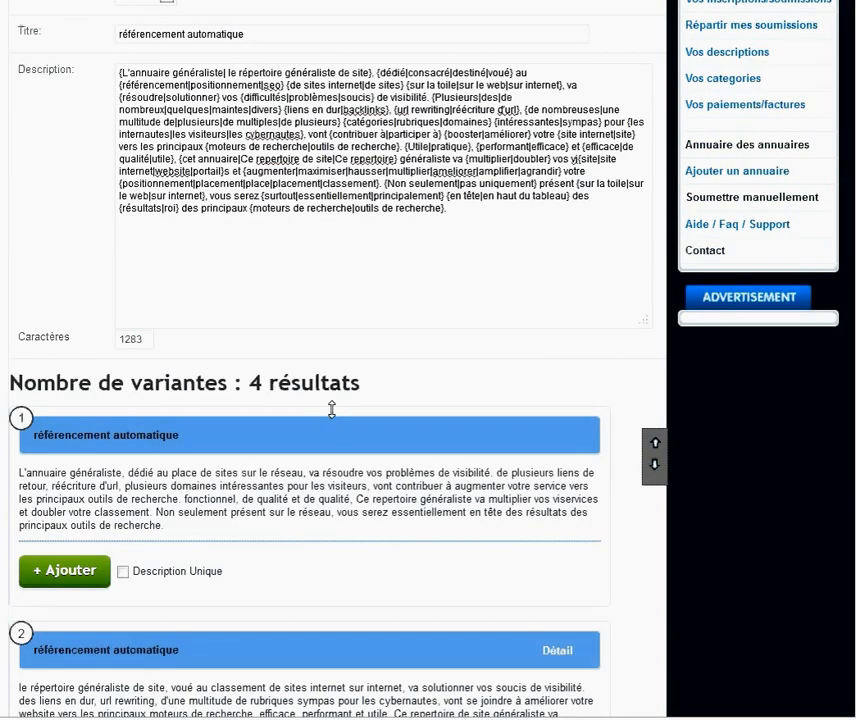
{"action": "scroll", "coordinate": [332, 409], "scroll_direction": "down", "scroll_amount": 15}
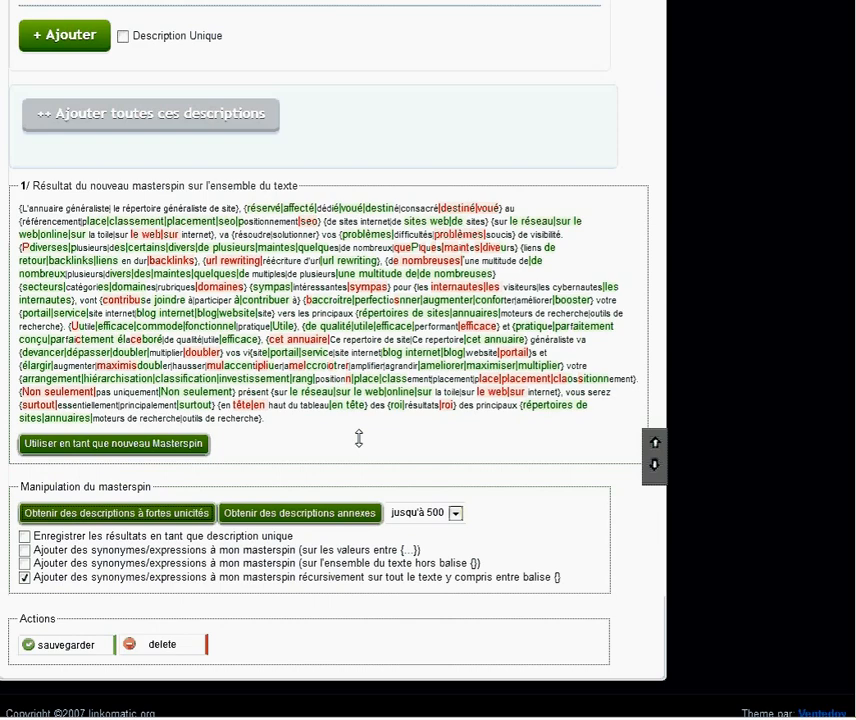
{"action": "scroll", "coordinate": [438, 516], "scroll_direction": "up", "scroll_amount": 4}
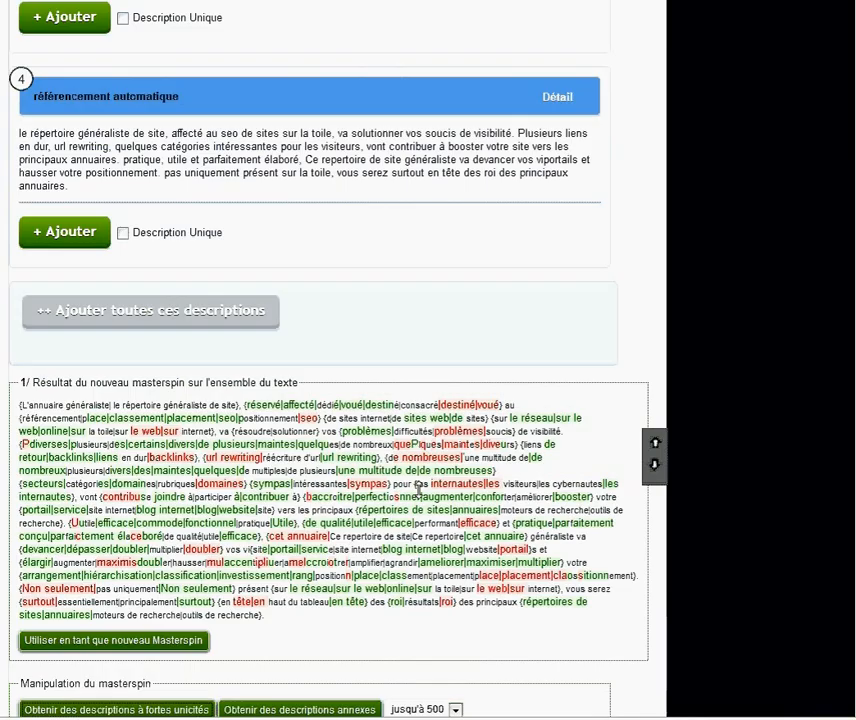
{"action": "left_click", "coordinate": [558, 96]}
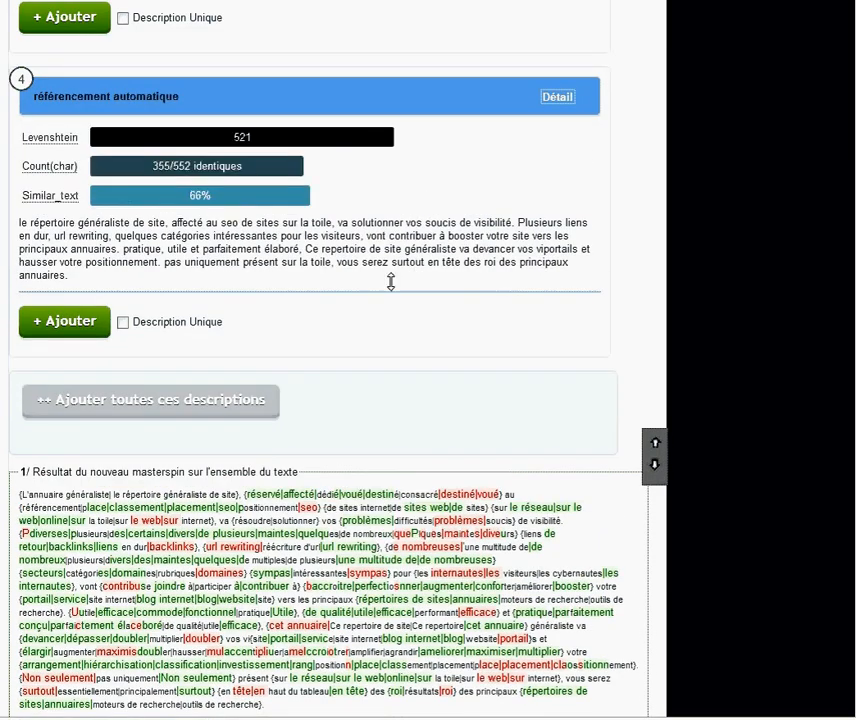